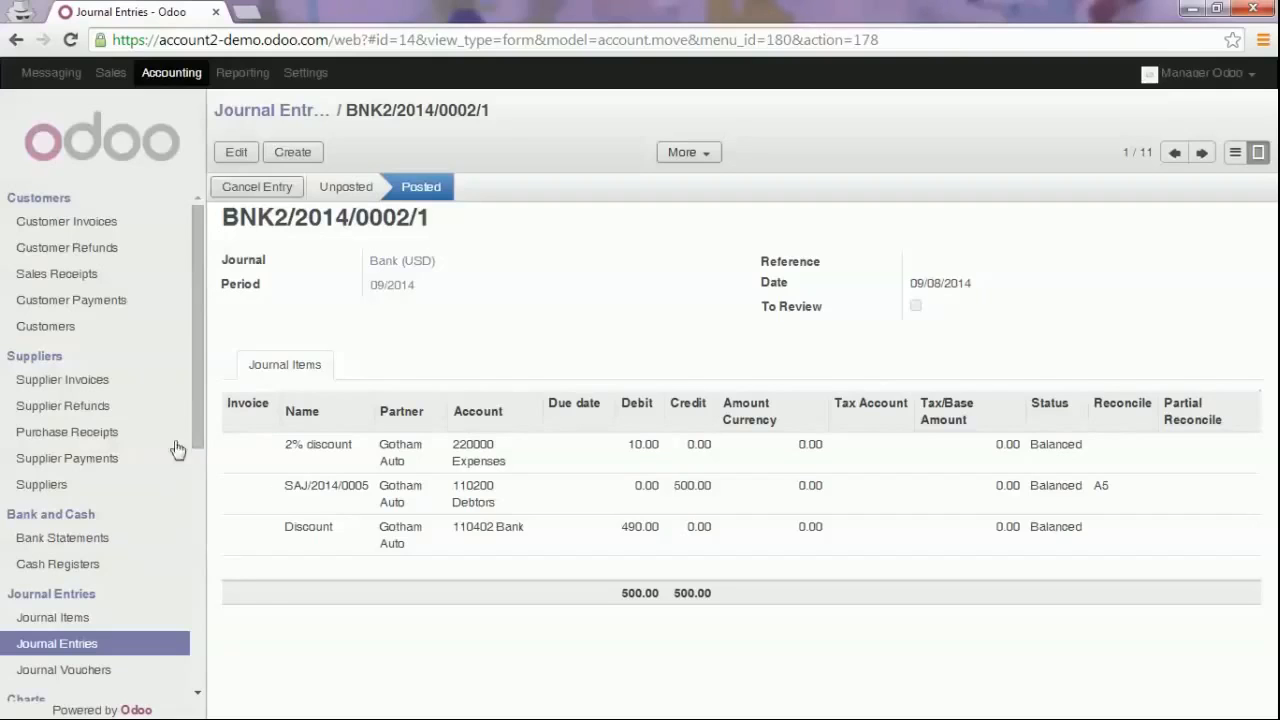
Duplicate the Purchase Tax 15.00% record from the accounting tax configuration.
scroll(200, 440, down, 2)
scroll(195, 545, down, 6)
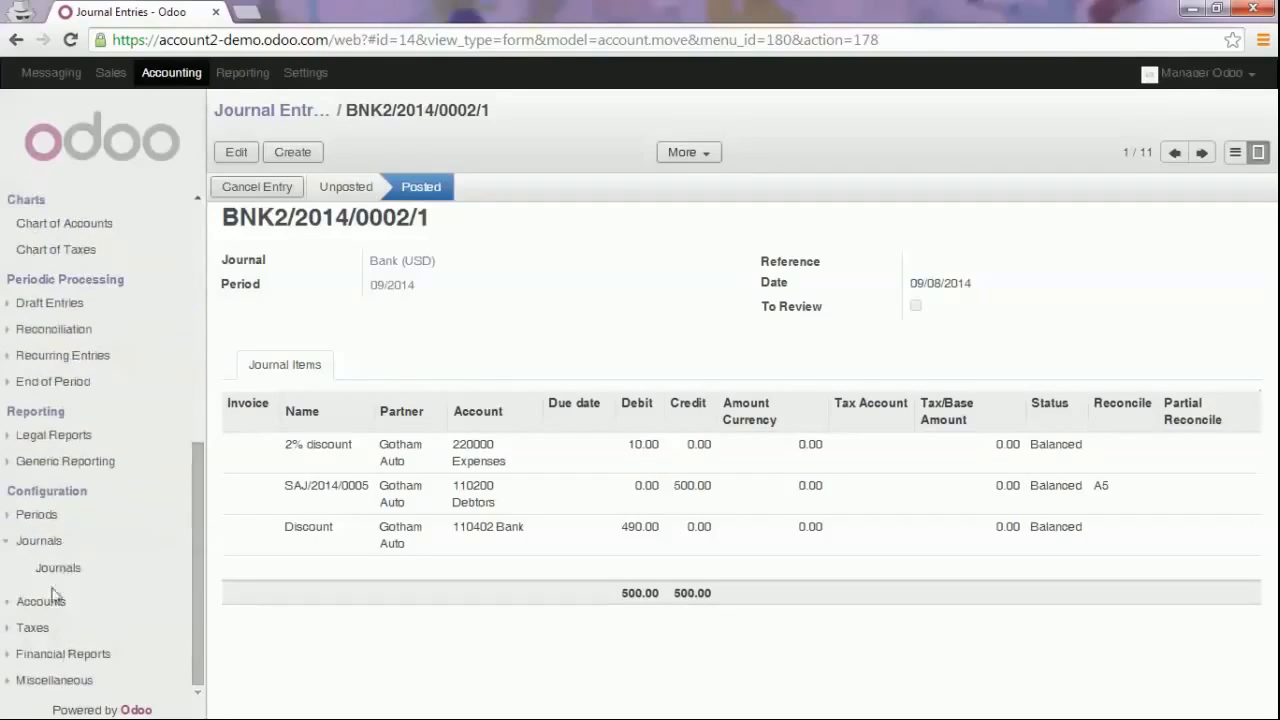
click(33, 628)
scroll(70, 610, down, 2)
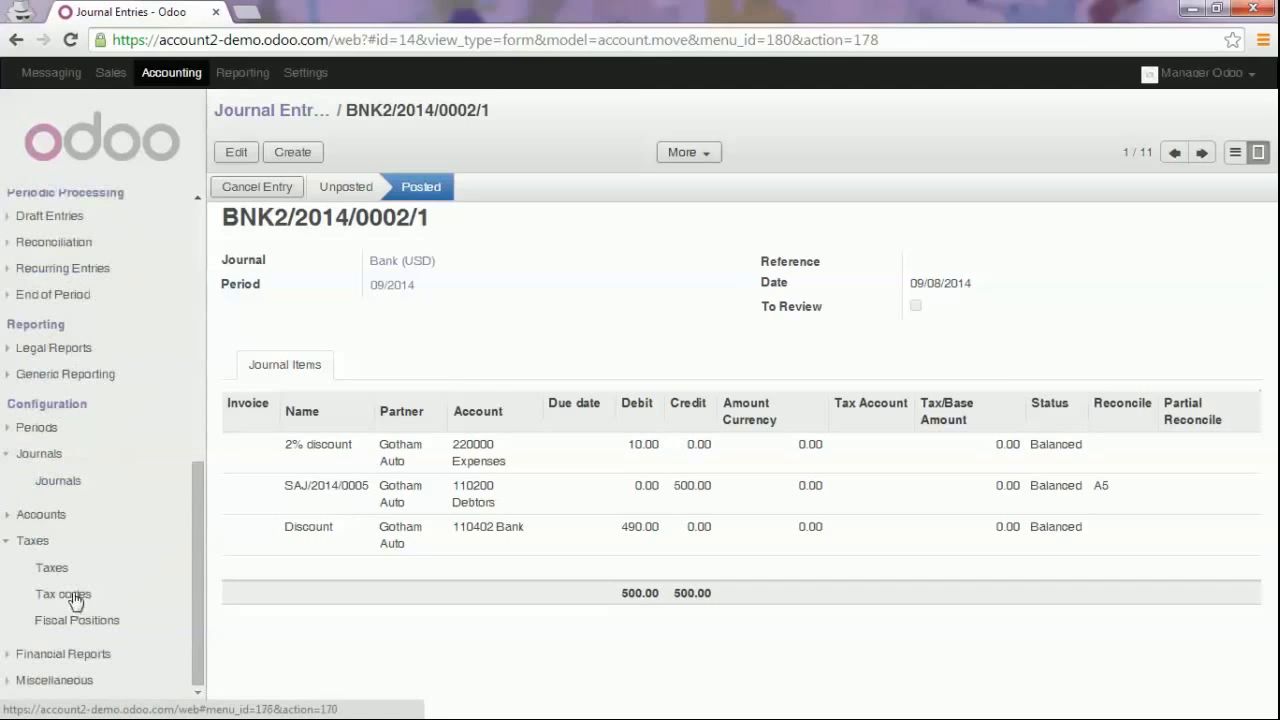
click(77, 570)
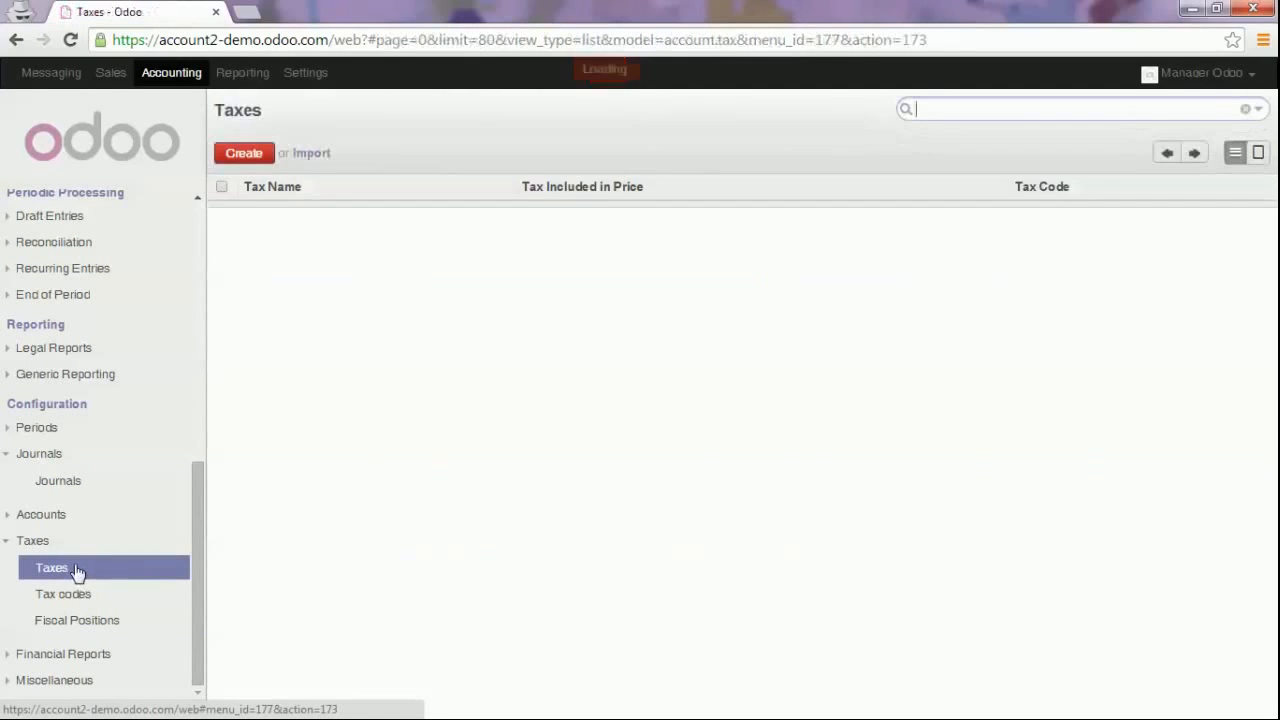
click(313, 405)
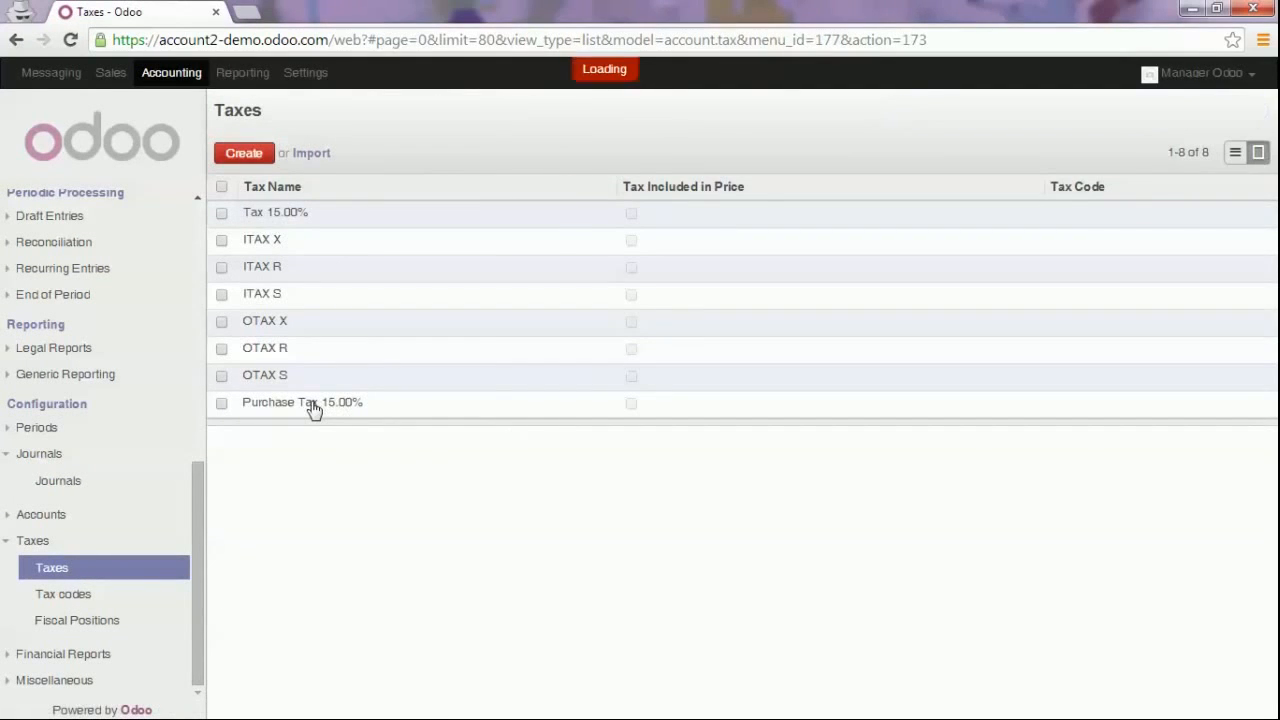
click(686, 154)
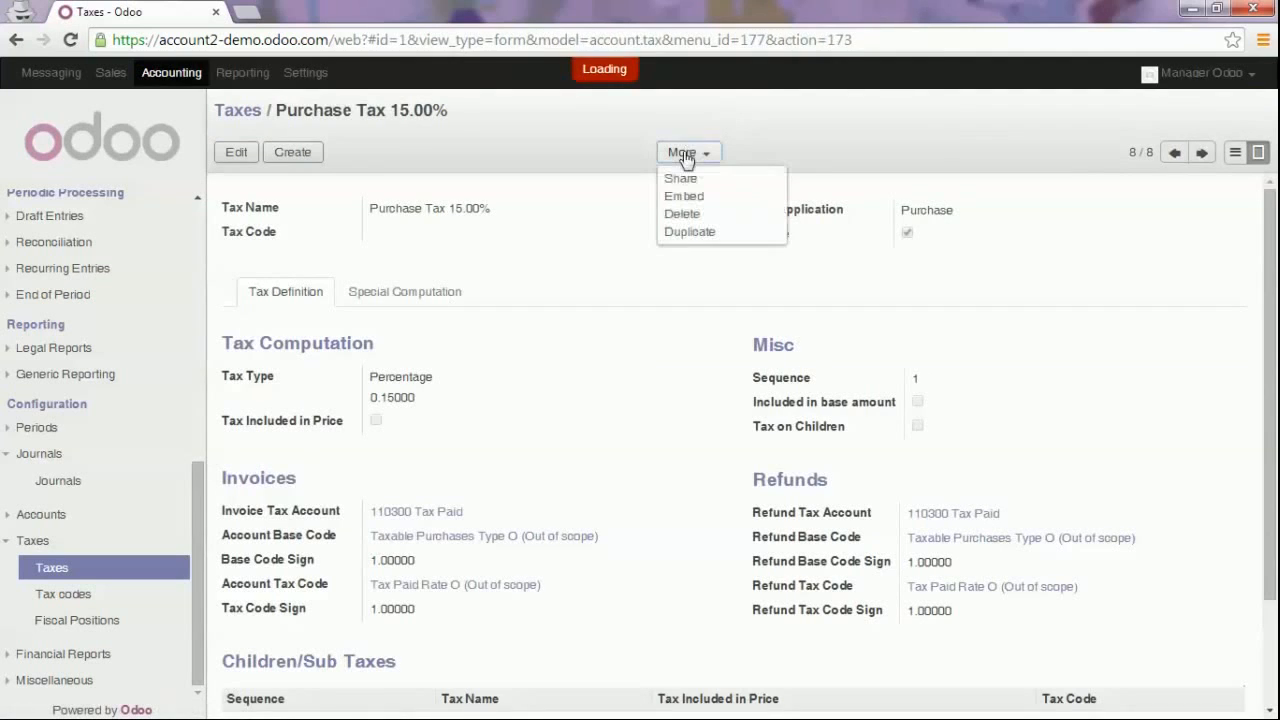
click(683, 238)
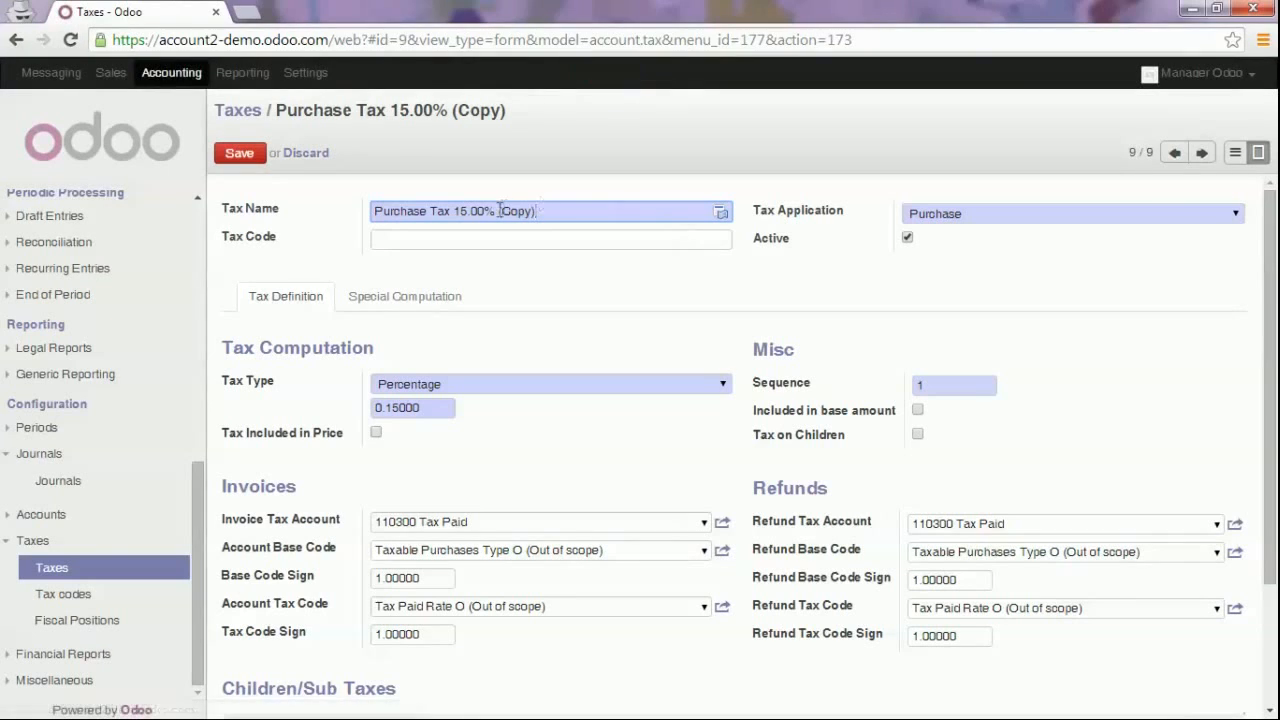
Name the duplicated tax "Purchase Tax 15.00% incl. VAT", mark it as included in the price and save it.
drag(499, 211, 603, 204)
text(incl. VAT)
click(376, 432)
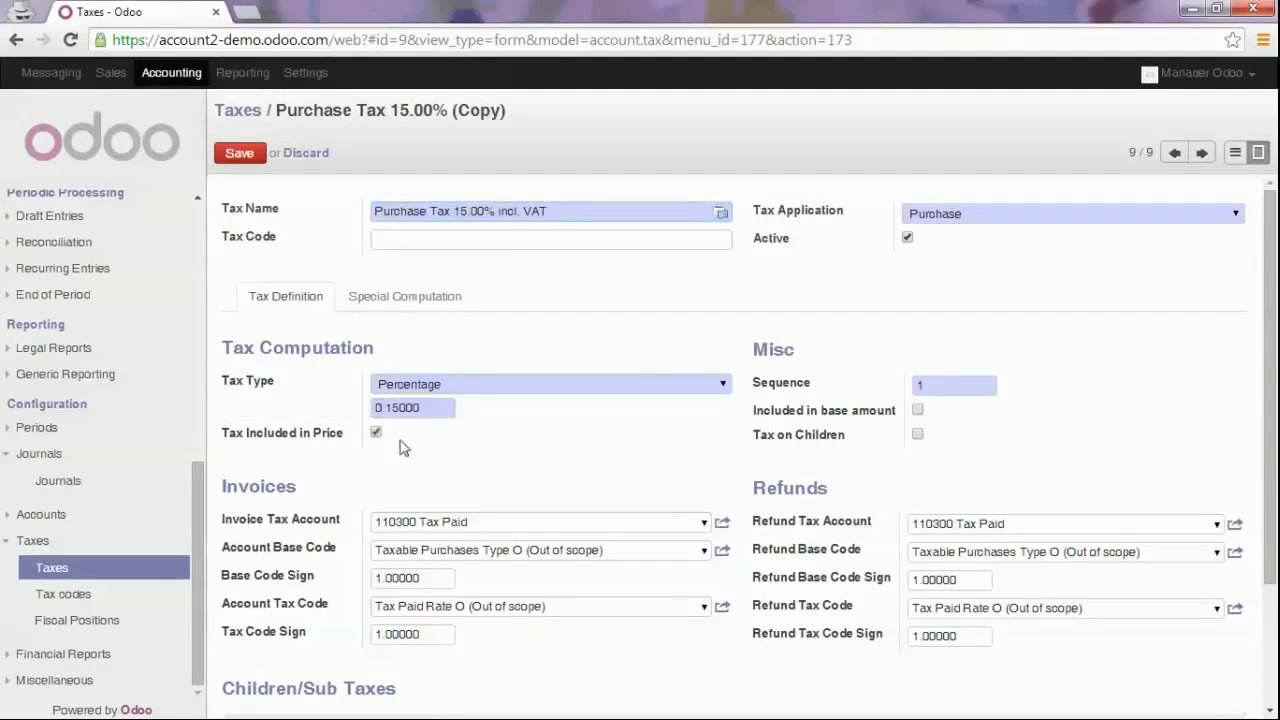
click(236, 155)
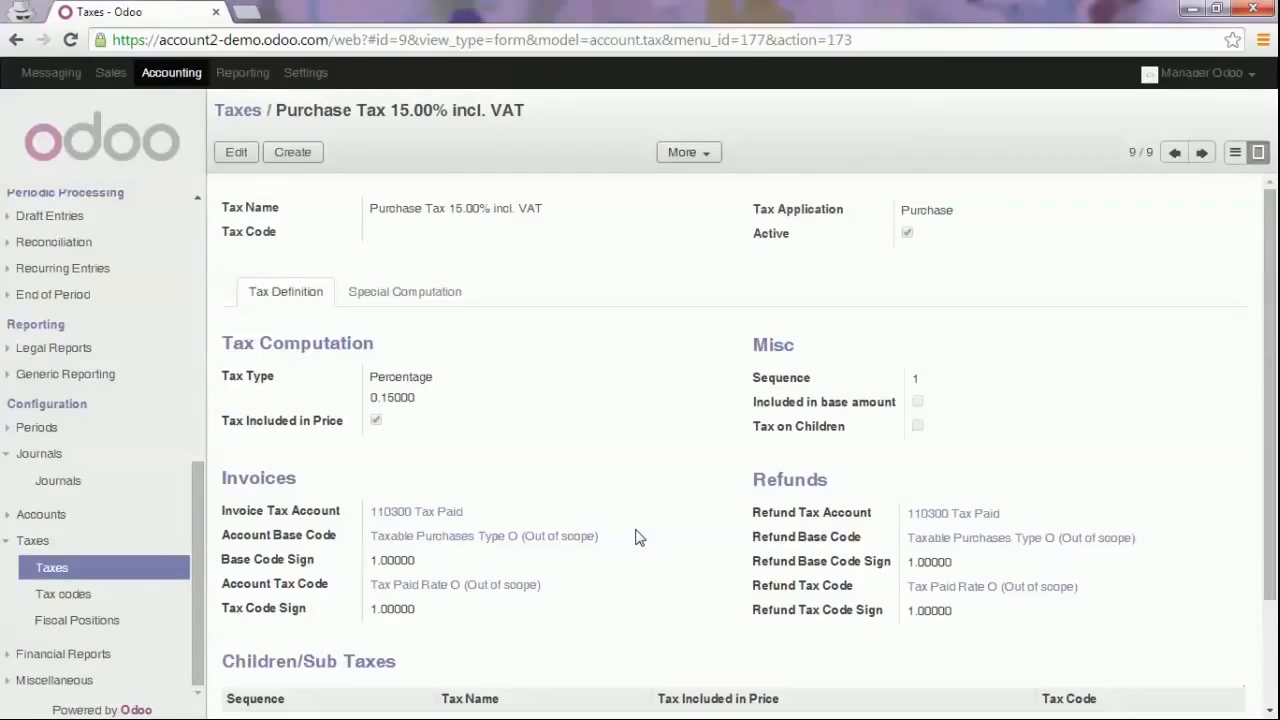
Rename the tax-included purchase tax as "Banking Fees with VAT" and save the record.
click(237, 152)
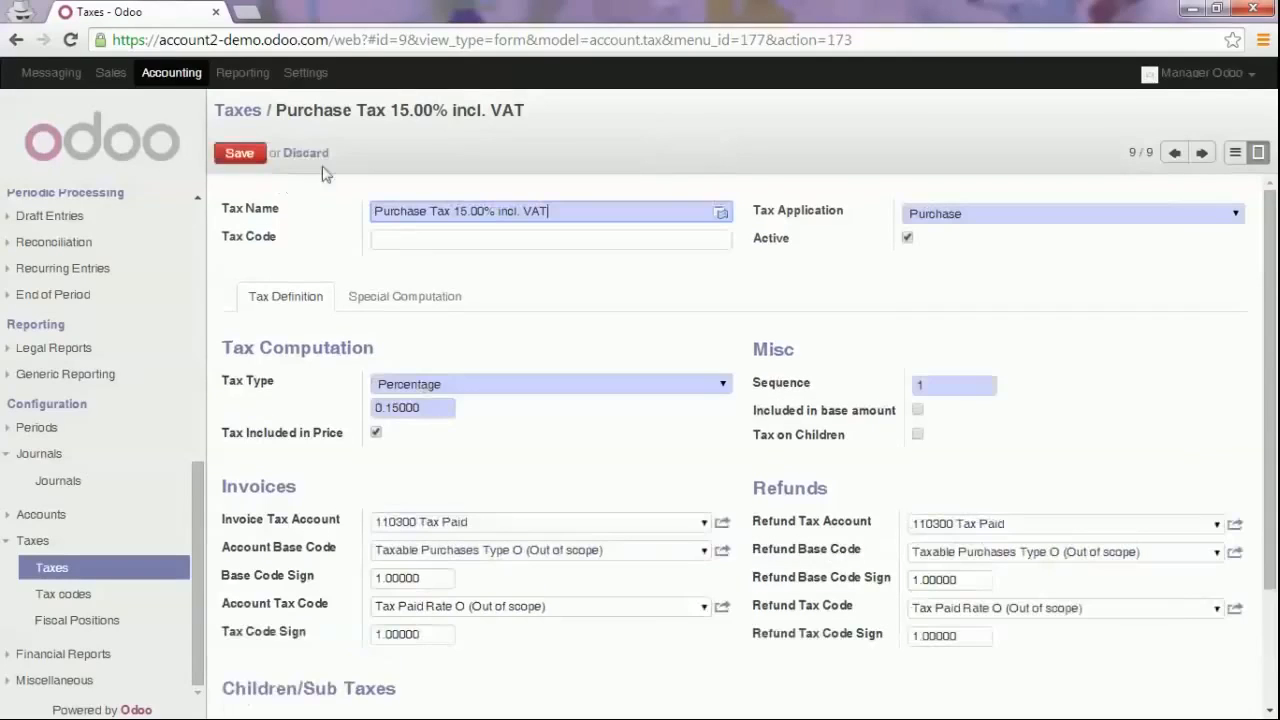
drag(447, 211, 334, 211)
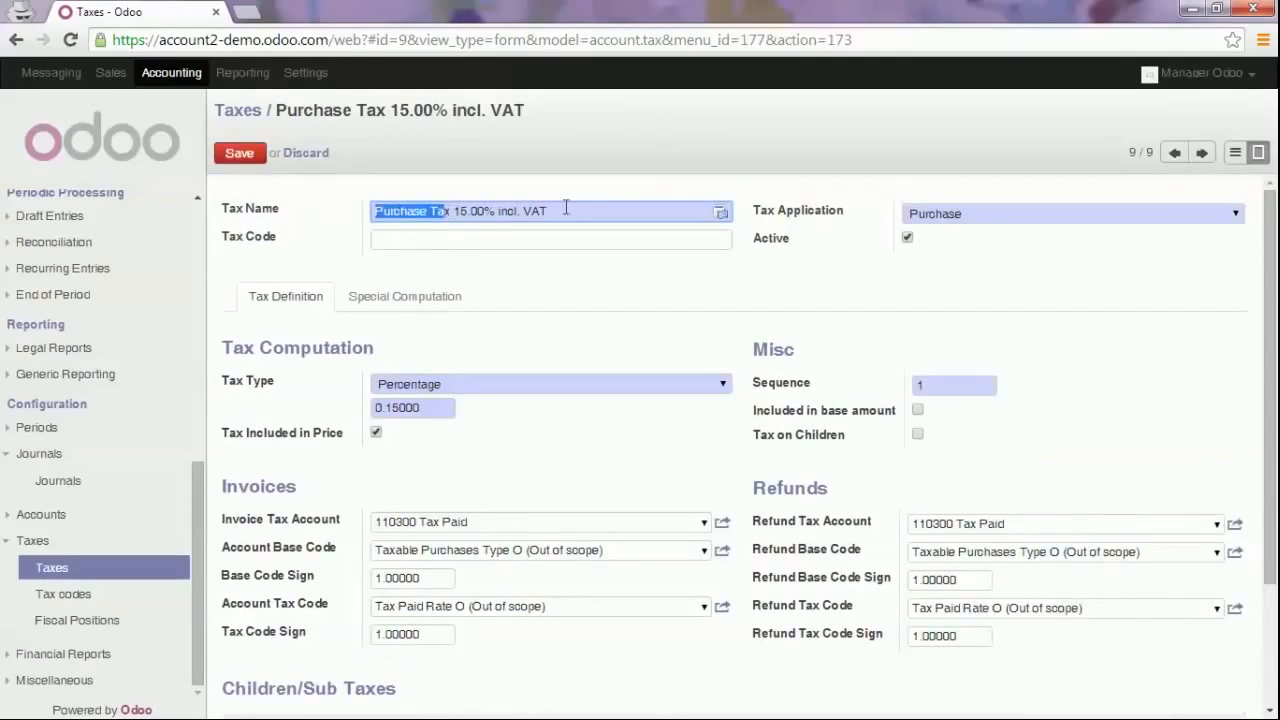
key(Delete)
key(Delete)
key(Delete)
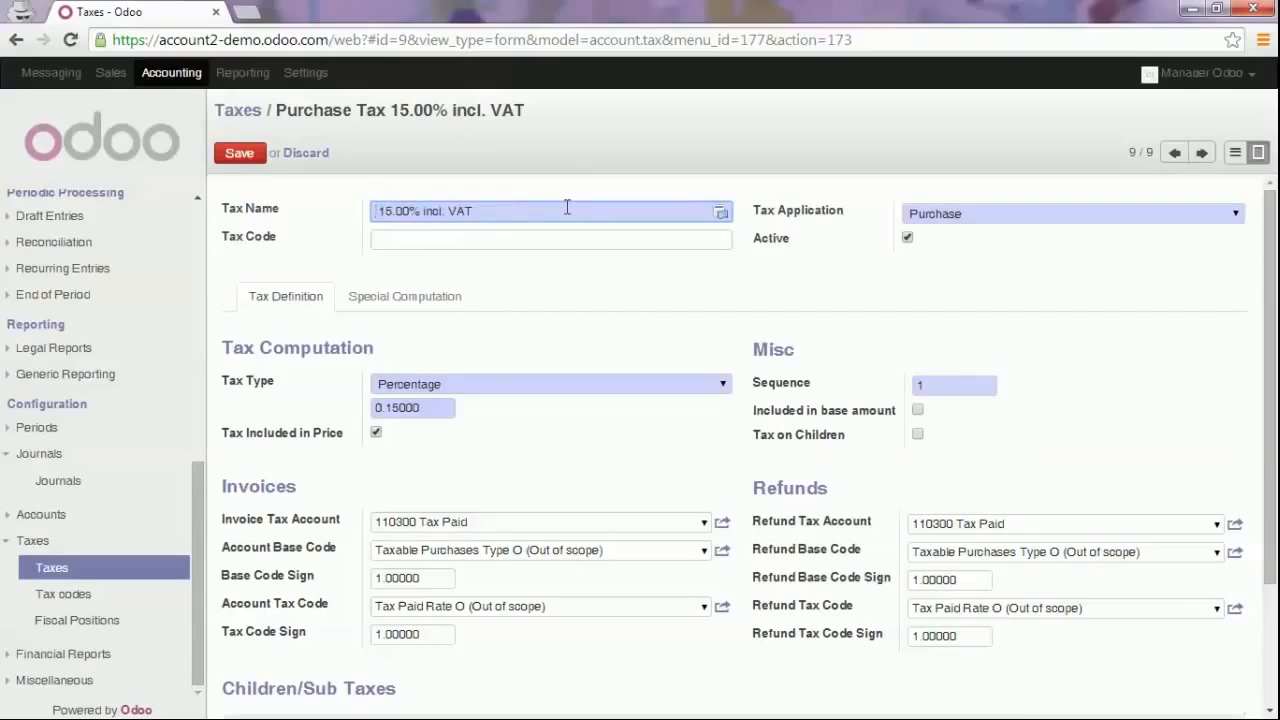
text(Bankin)
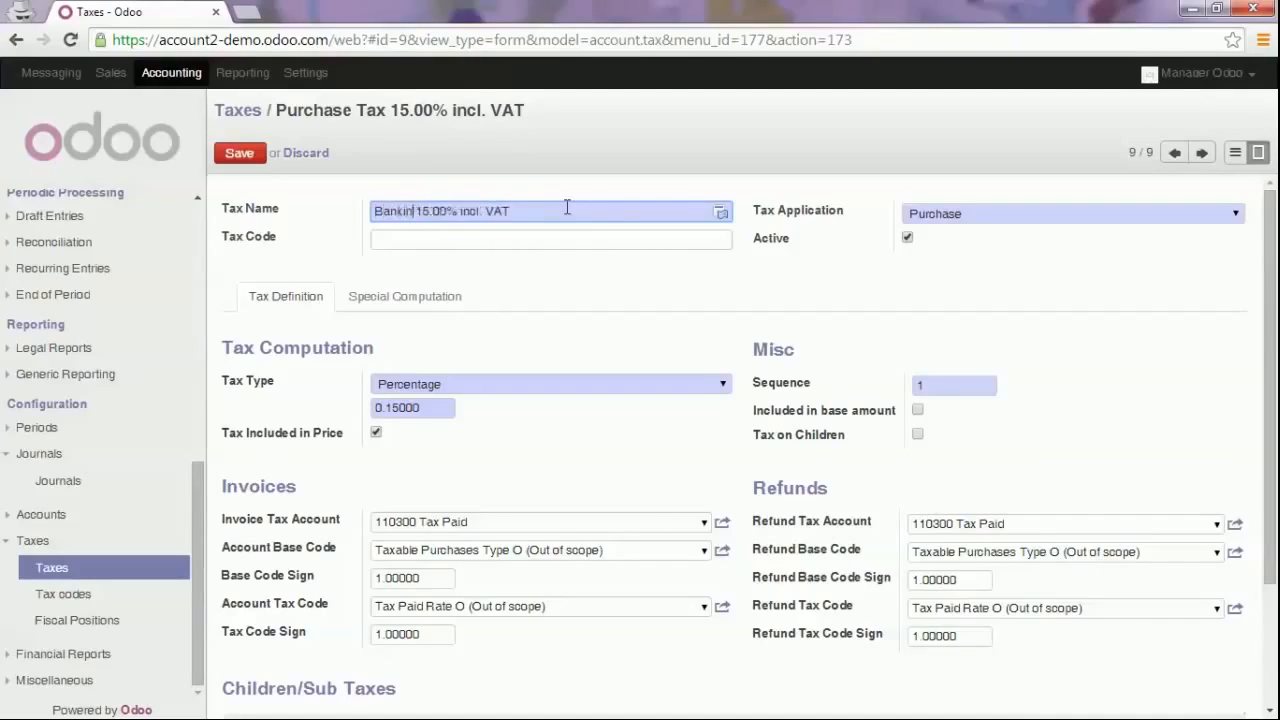
text(g Fees)
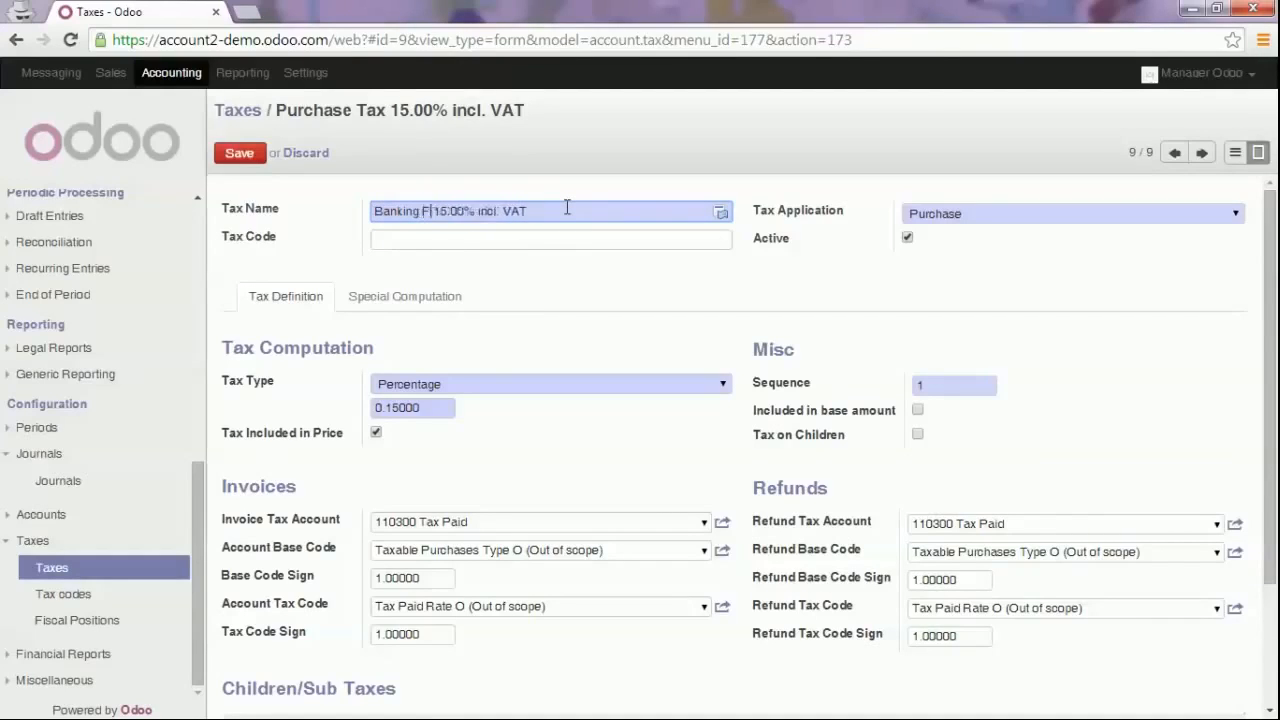
key(ctrl+shift+Right)
key(ctrl+shift+Right)
key(ctrl+shift+Right)
text(with)
click(246, 156)
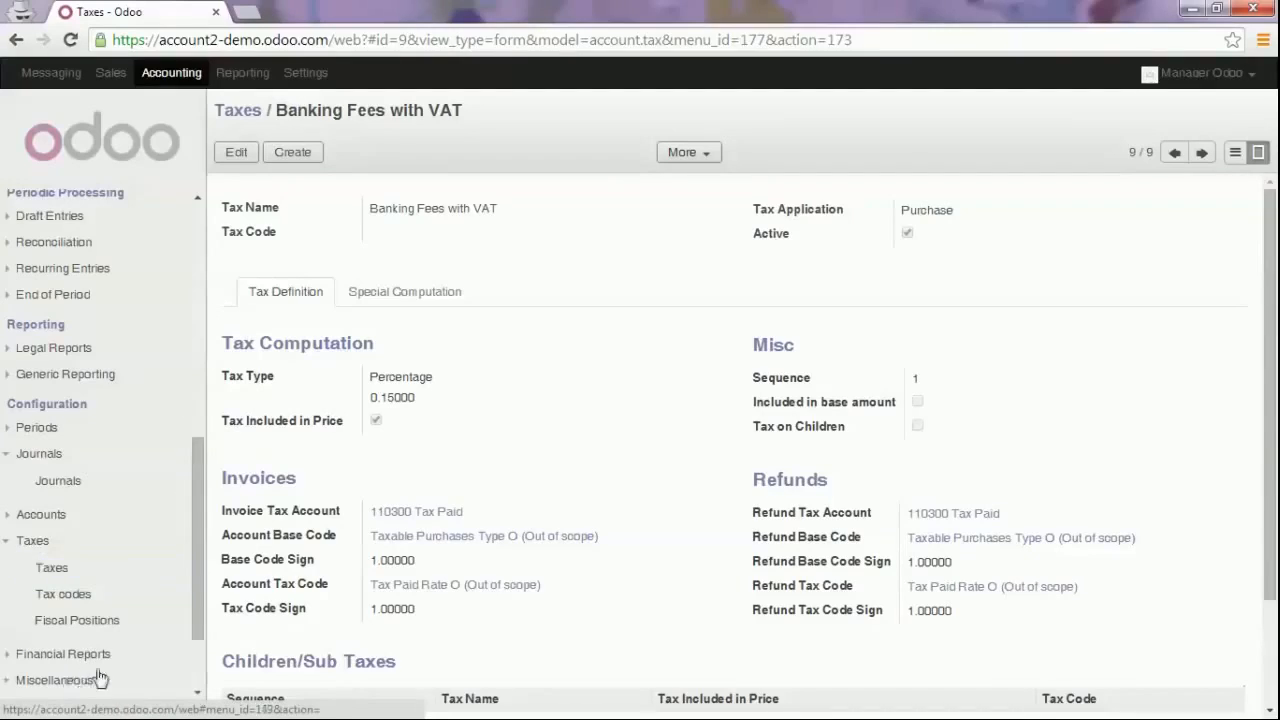
Create a new statement operation template with the button label "Banking fees with VAT".
scroll(143, 482, down, 2)
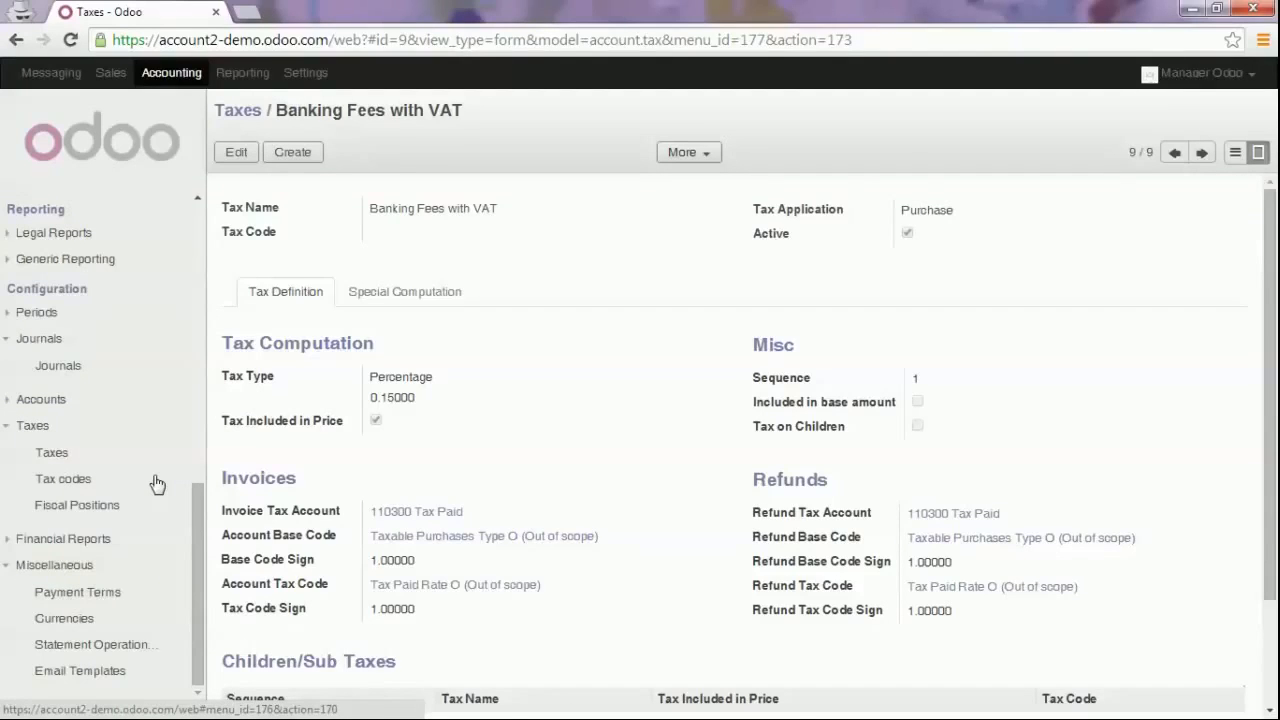
click(163, 645)
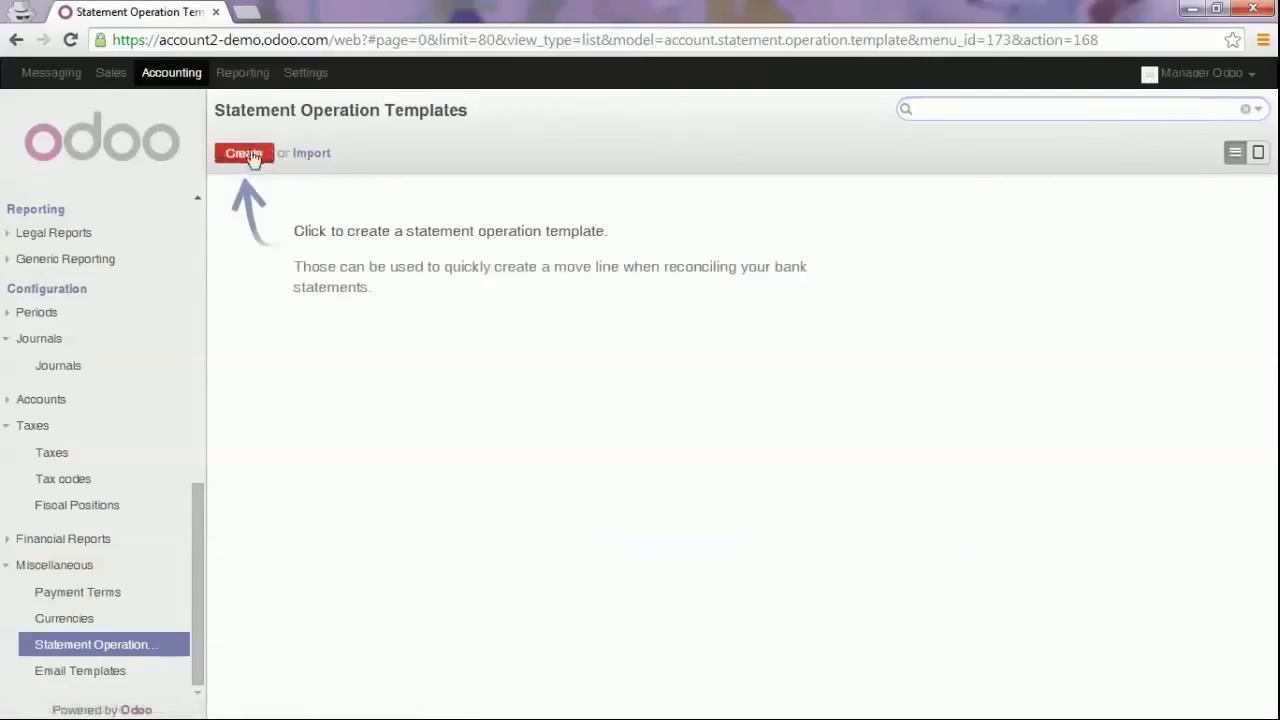
click(250, 155)
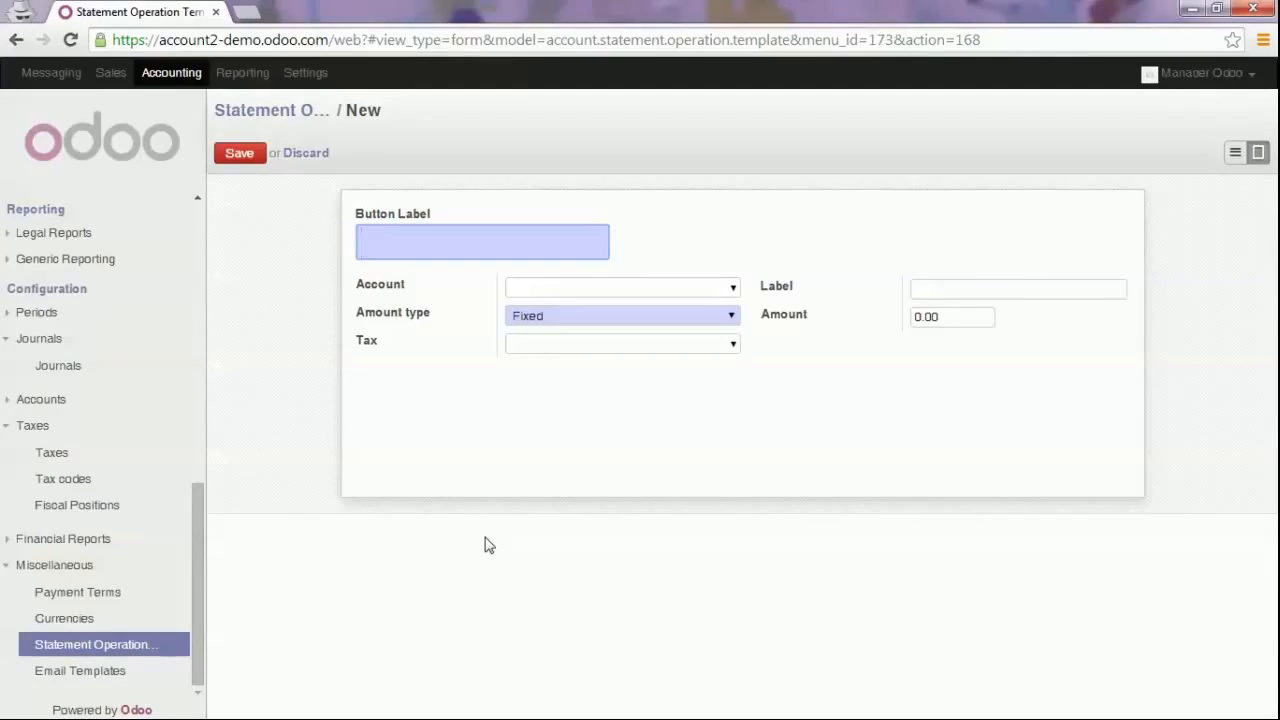
text(Banking fees w)
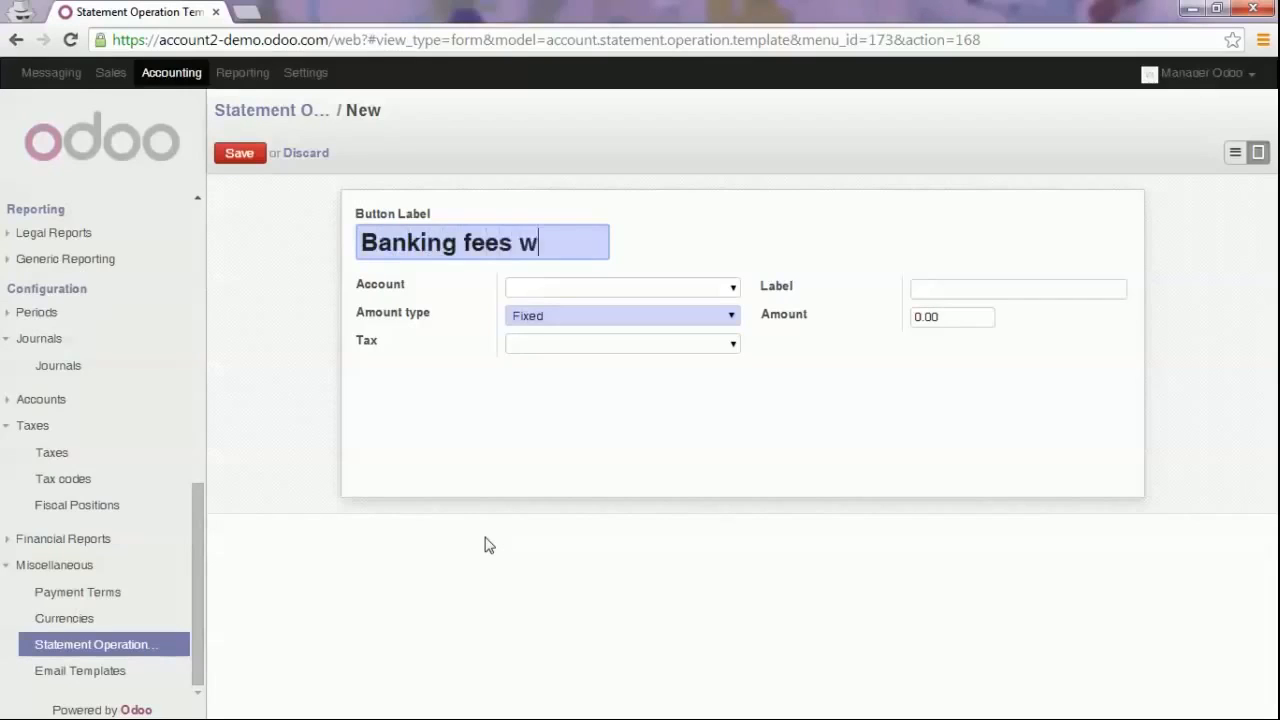
text(ith VAT)
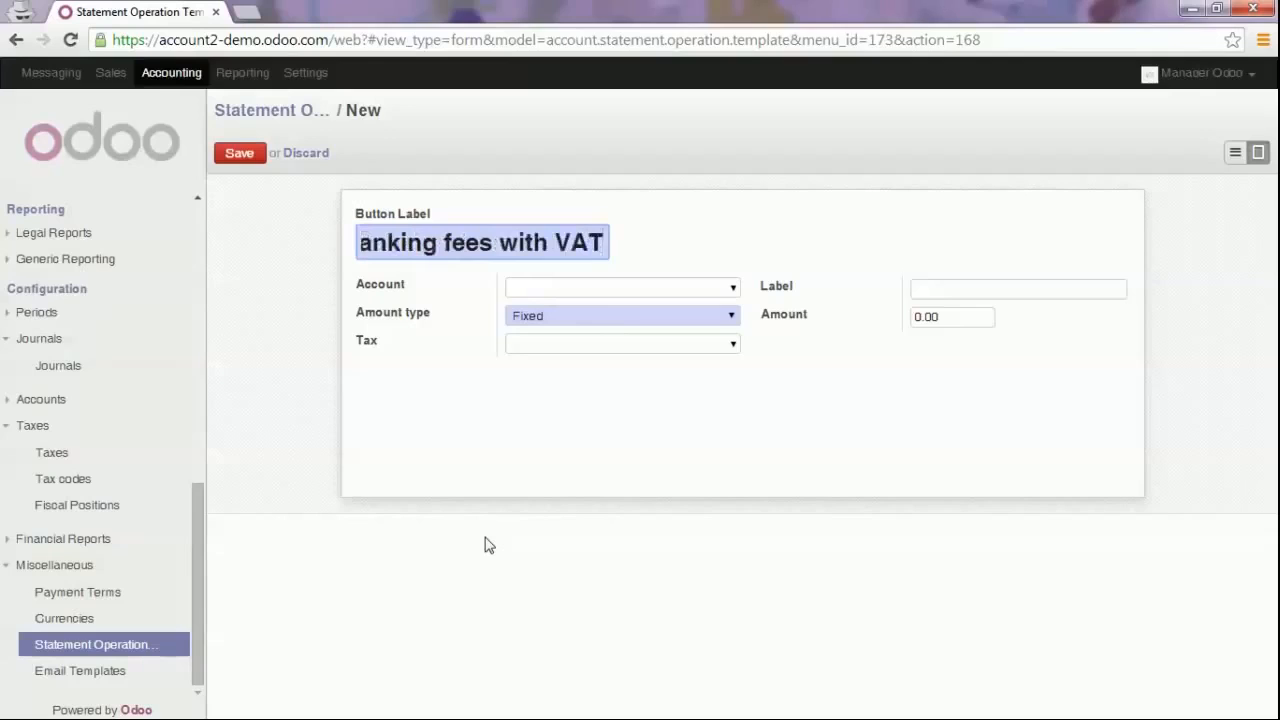
Assign account 220000 Expenses and the tax Banking Fees with VAT to the template.
key(Tab)
text(220)
key(Return)
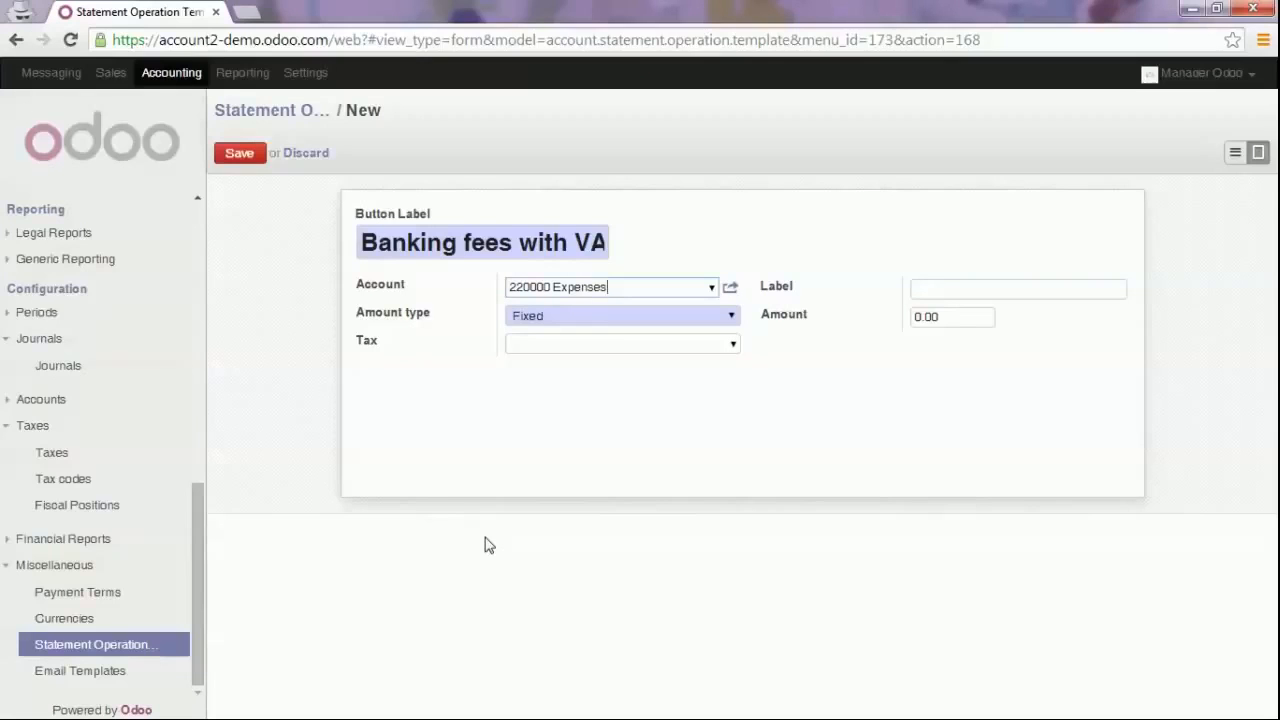
key(Tab)
key(Tab)
key(Down)
key(Down)
key(Return)
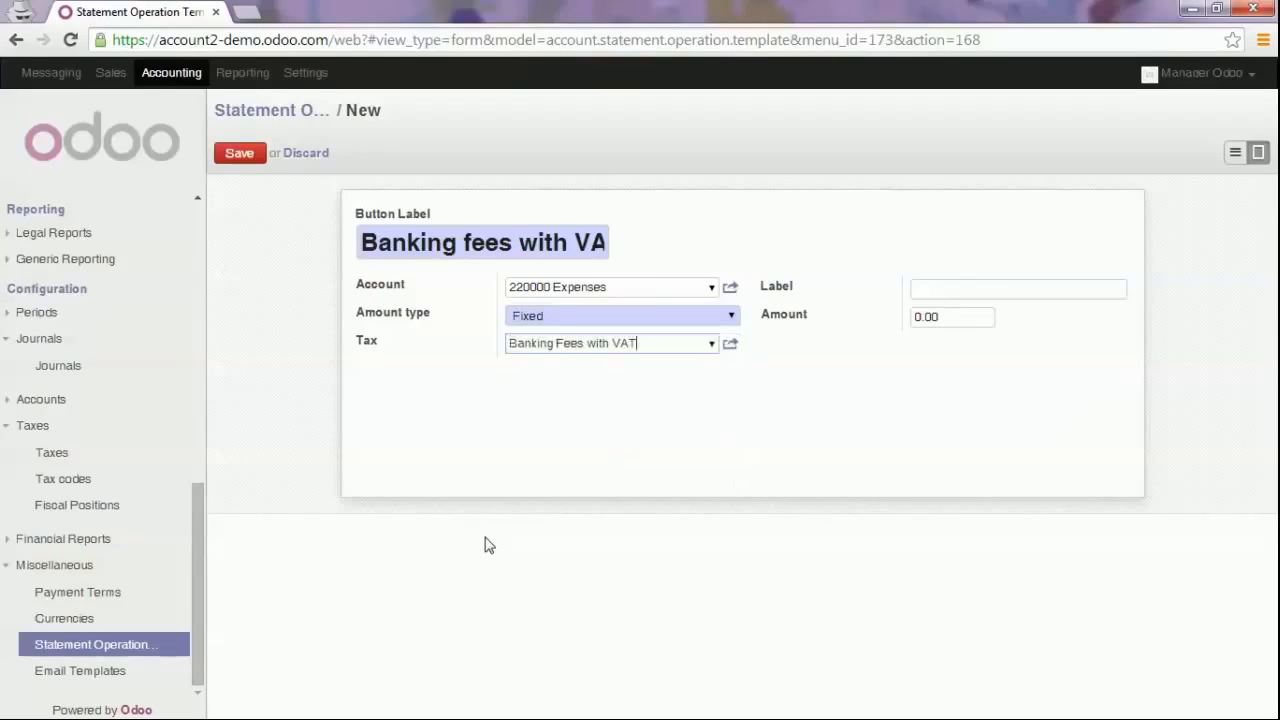
Enter "Banking Fees with VAT" as the template's label and save the template.
key(Tab)
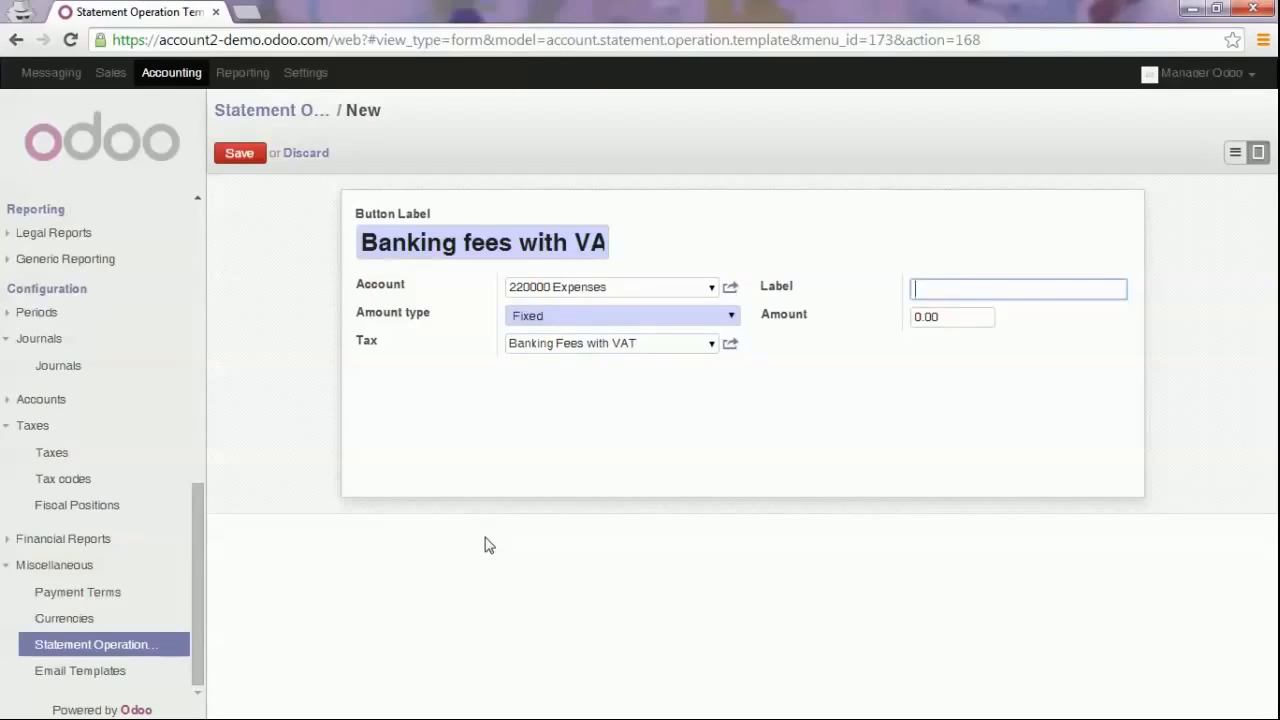
text(Banking Fees with VAT)
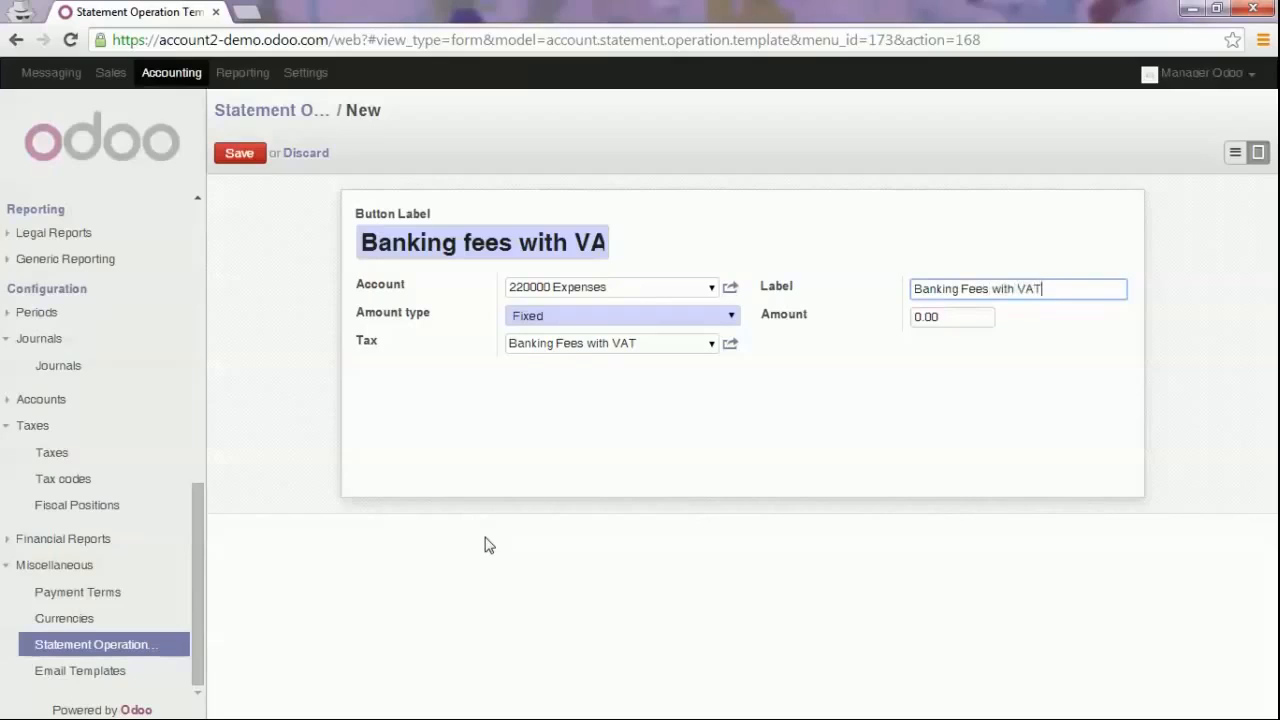
key(Tab)
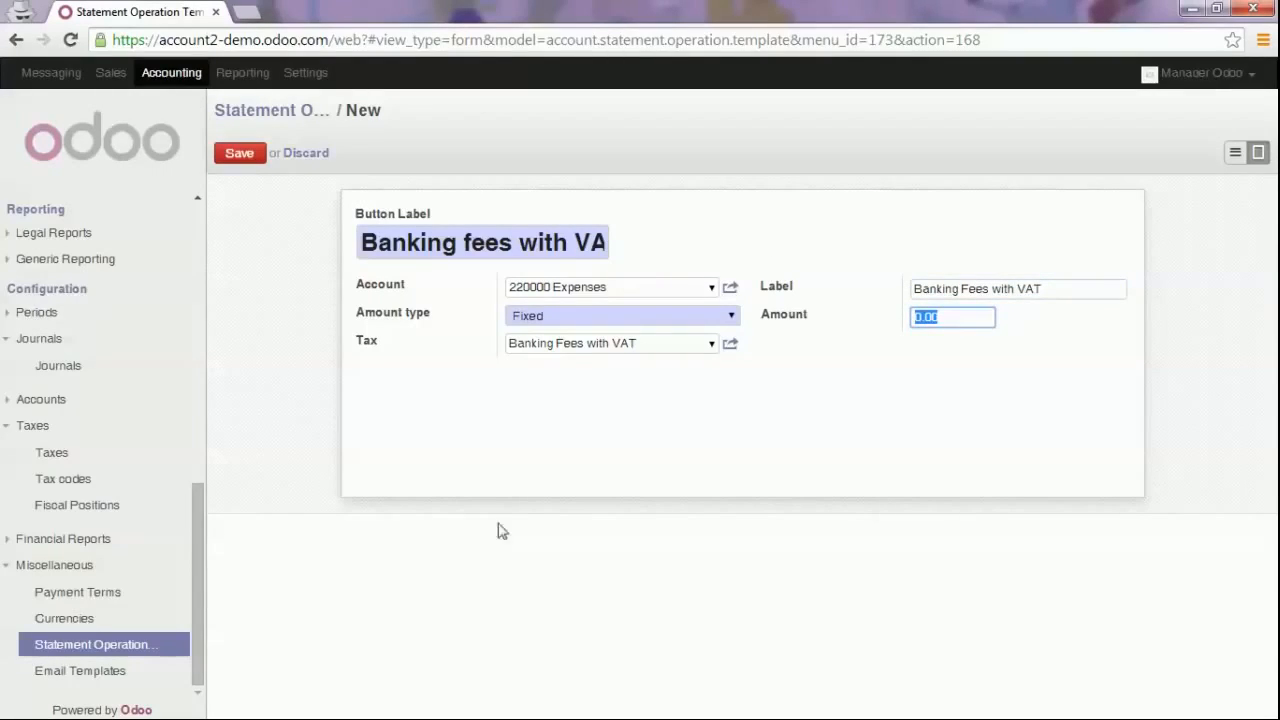
click(251, 156)
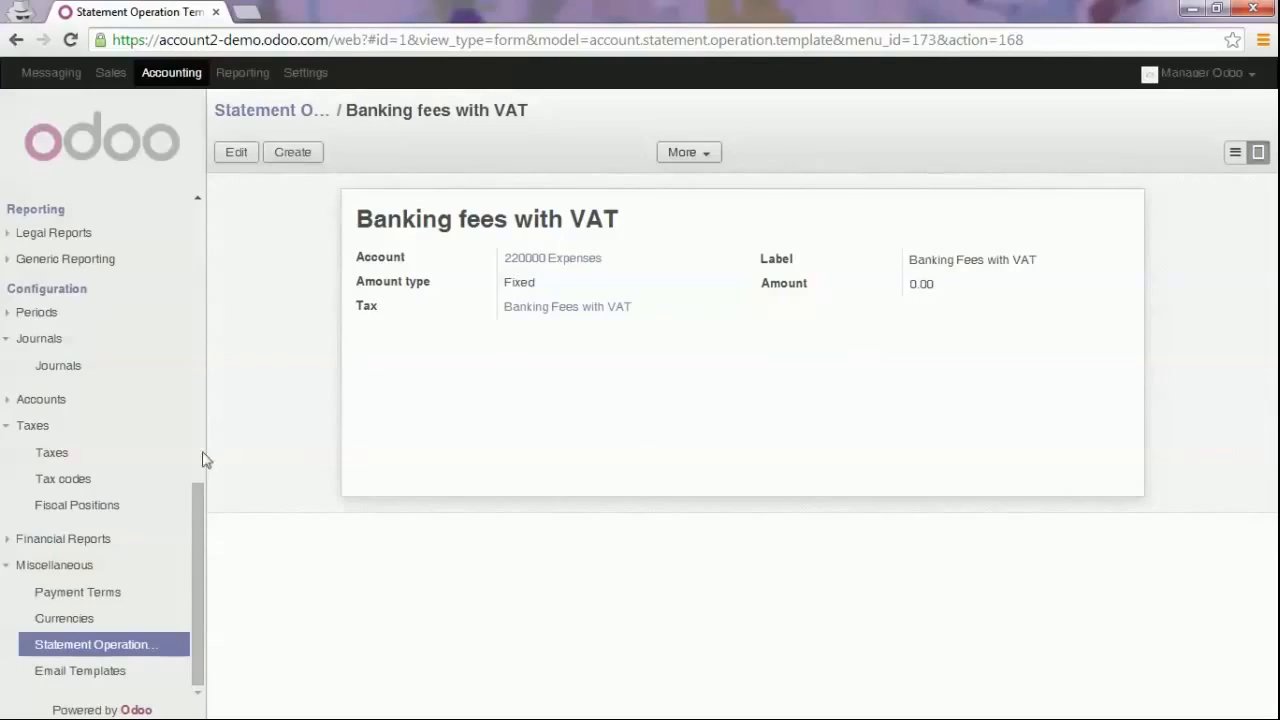
Create and save a bank statement with one transaction, communication "Banking Fees" and amount -115.
scroll(203, 459, up, 10)
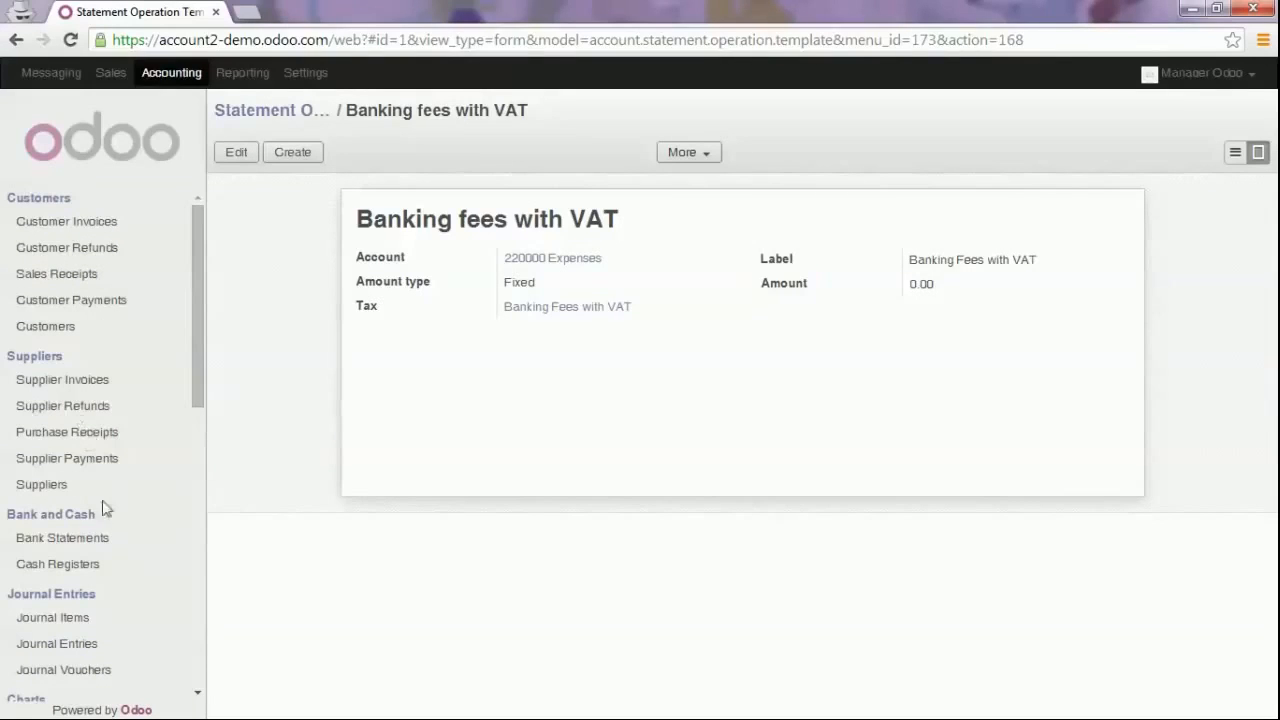
click(74, 543)
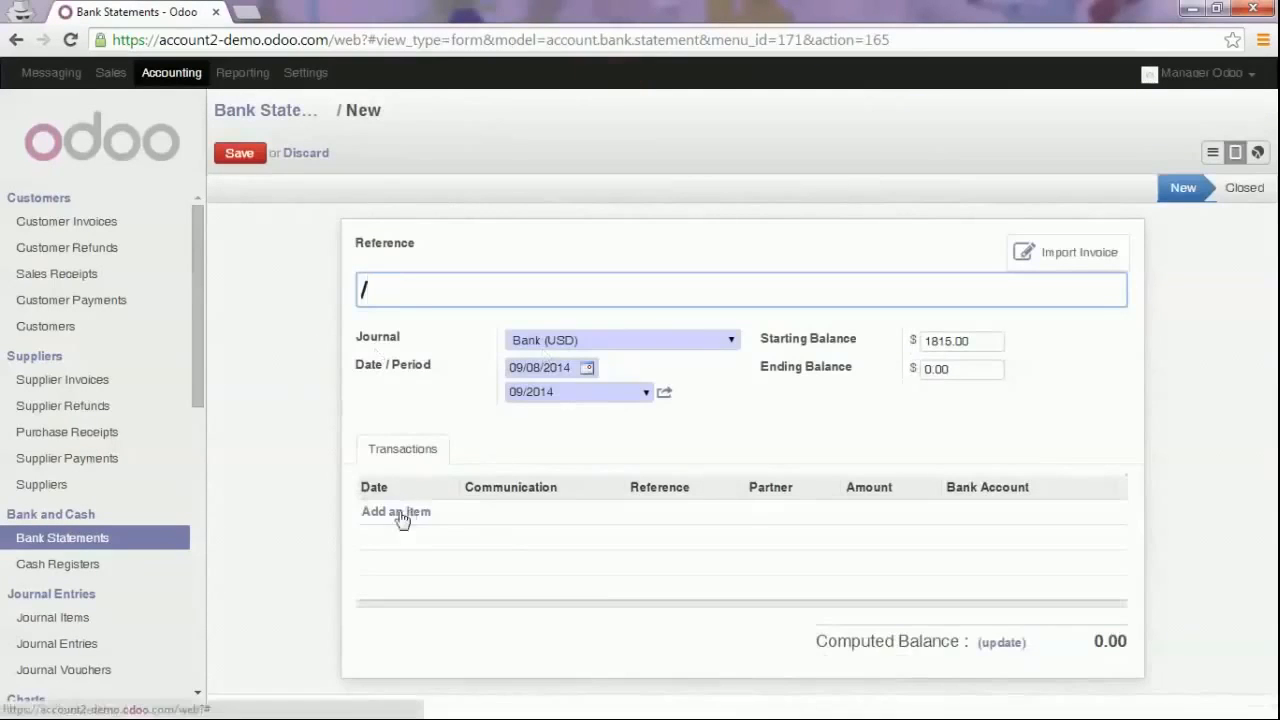
click(398, 513)
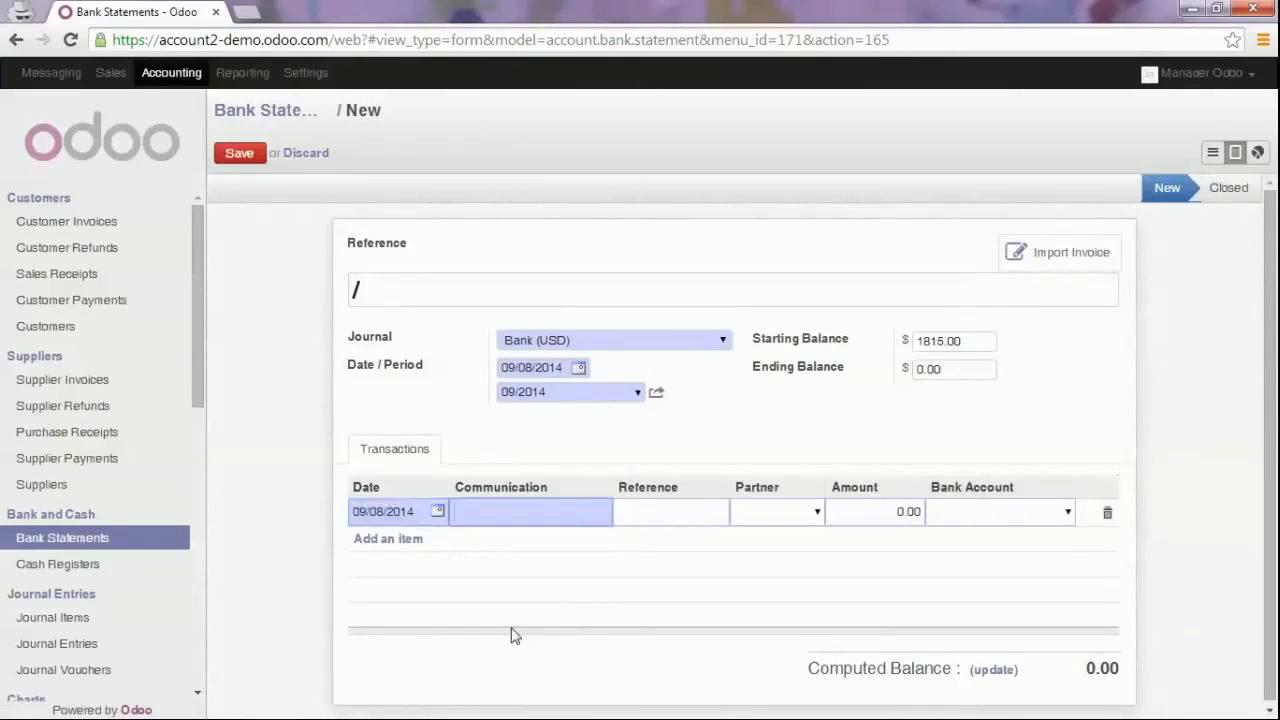
text(Banking Fees)
key(Tab)
key(Tab)
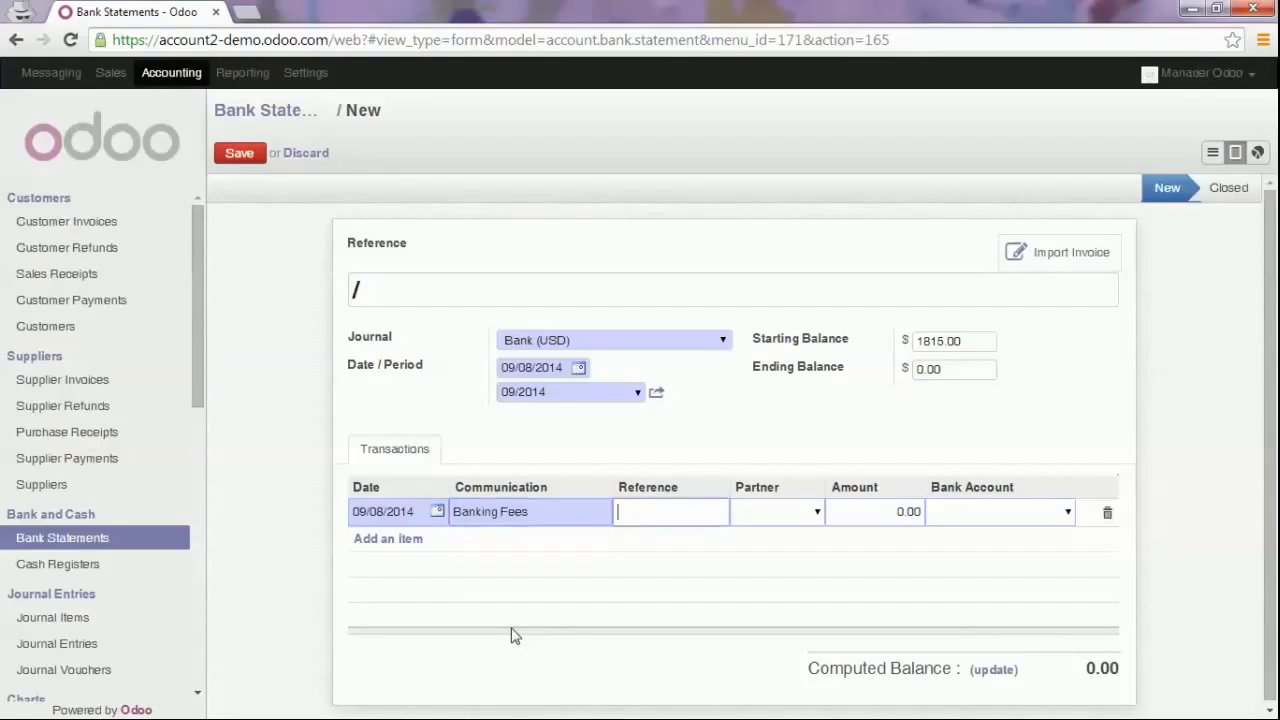
key(Tab)
text(-115)
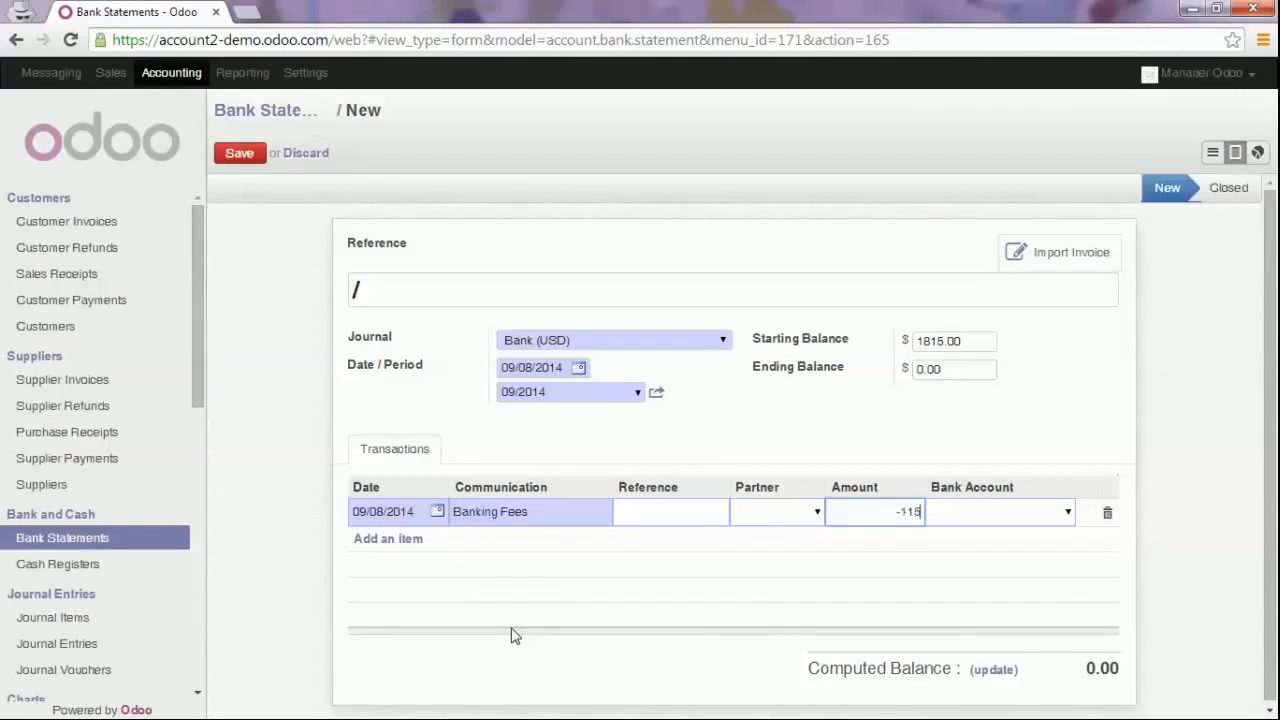
key(Tab)
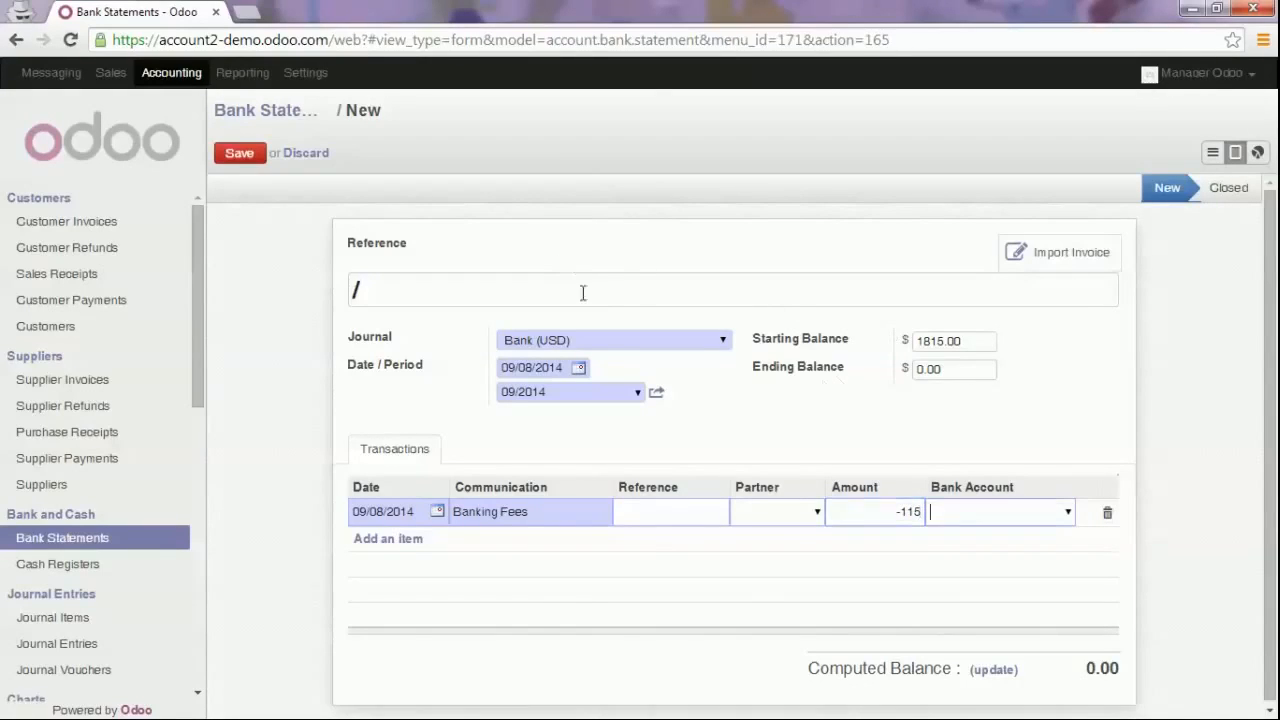
click(239, 155)
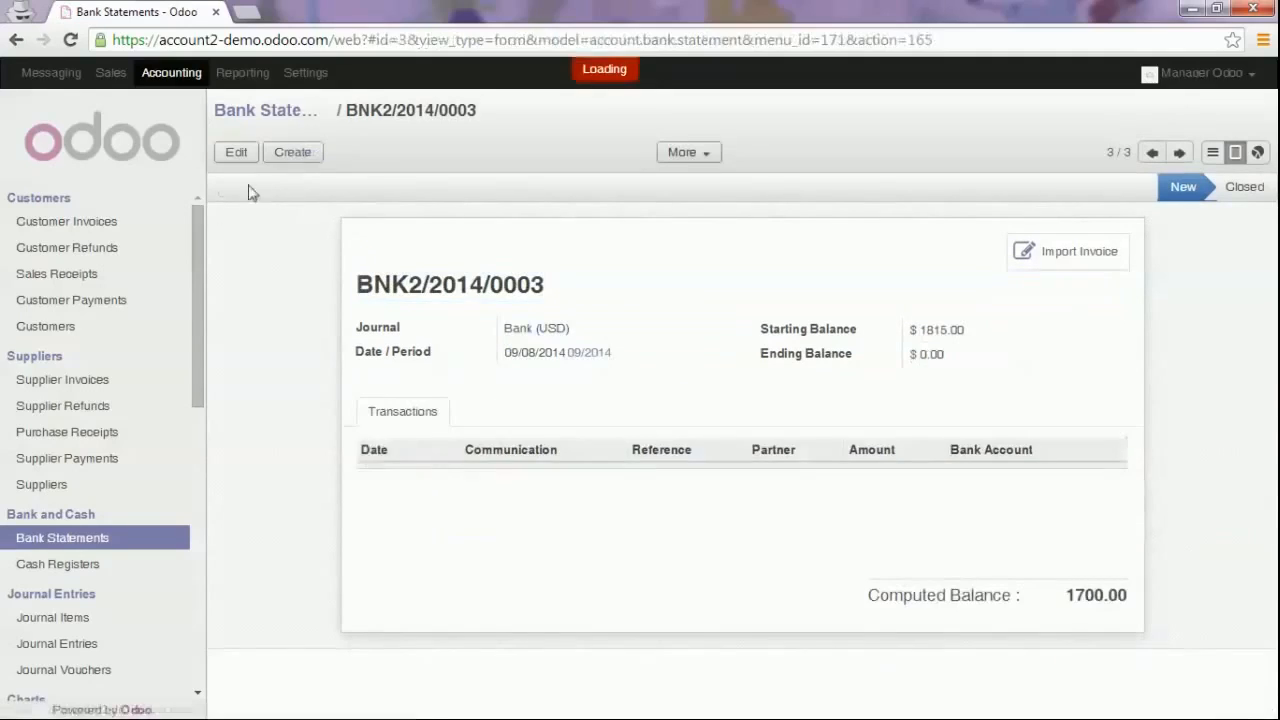
Start reconciling the new bank statement and apply the Banking fees with VAT template to the Banking Fees line's counterpart.
click(252, 190)
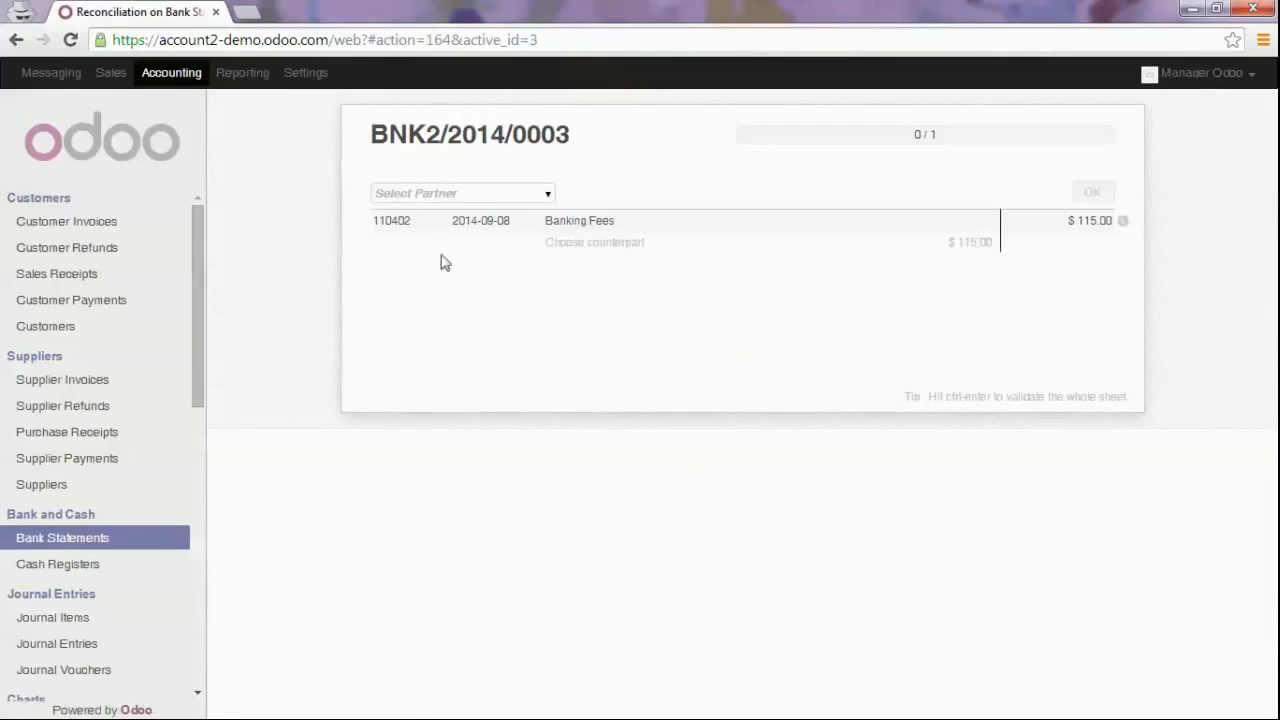
click(576, 248)
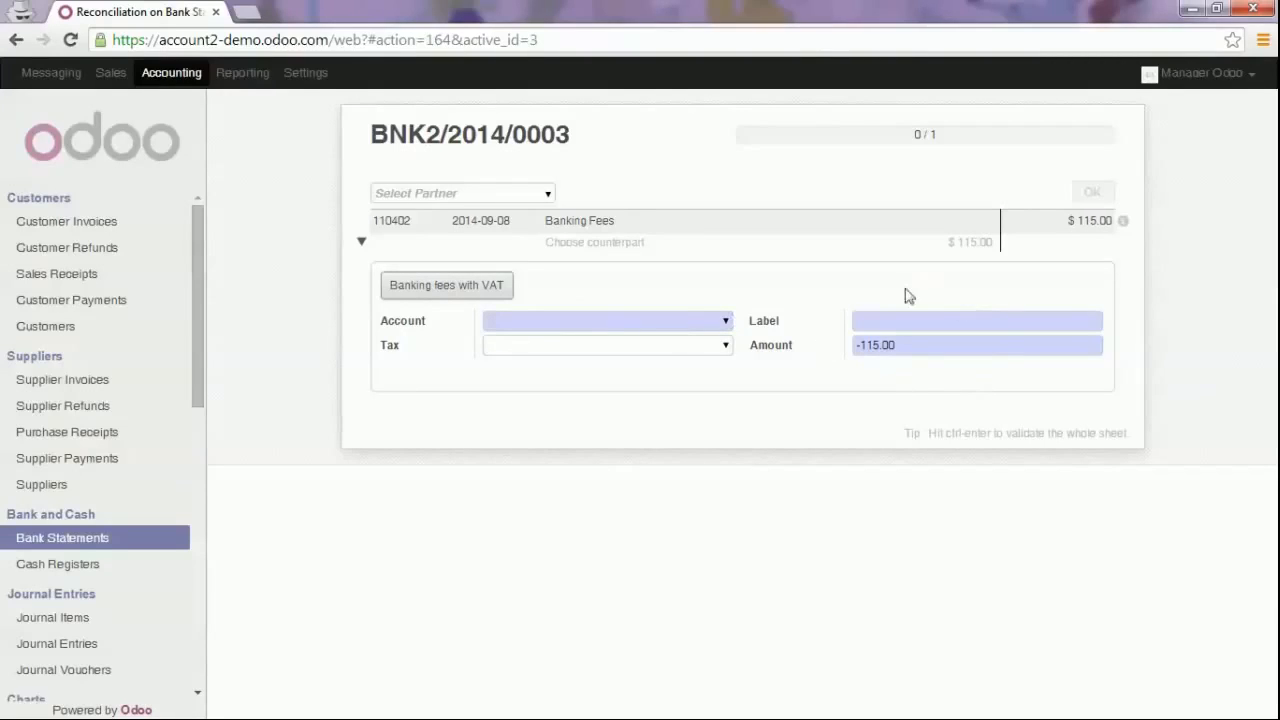
click(430, 288)
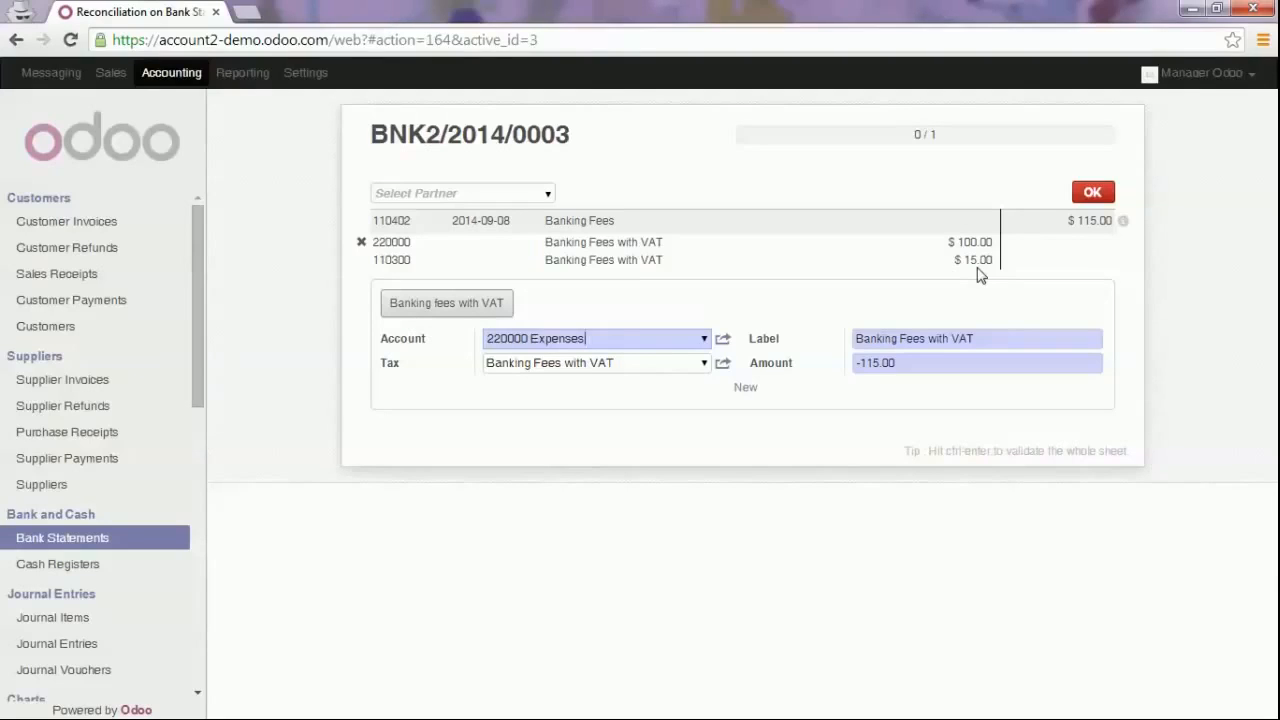
Validate the Banking Fees reconciliation and open the journal items of bank statement BNK2/2014/0003.
click(1091, 194)
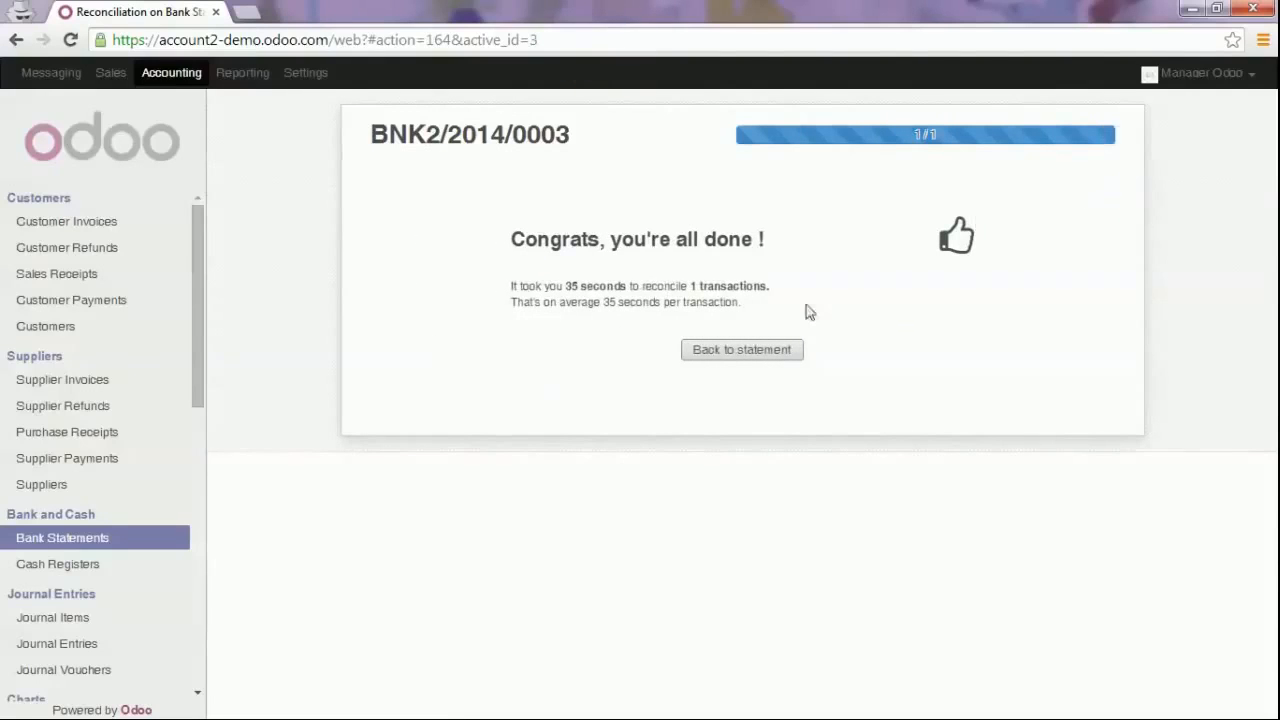
click(771, 355)
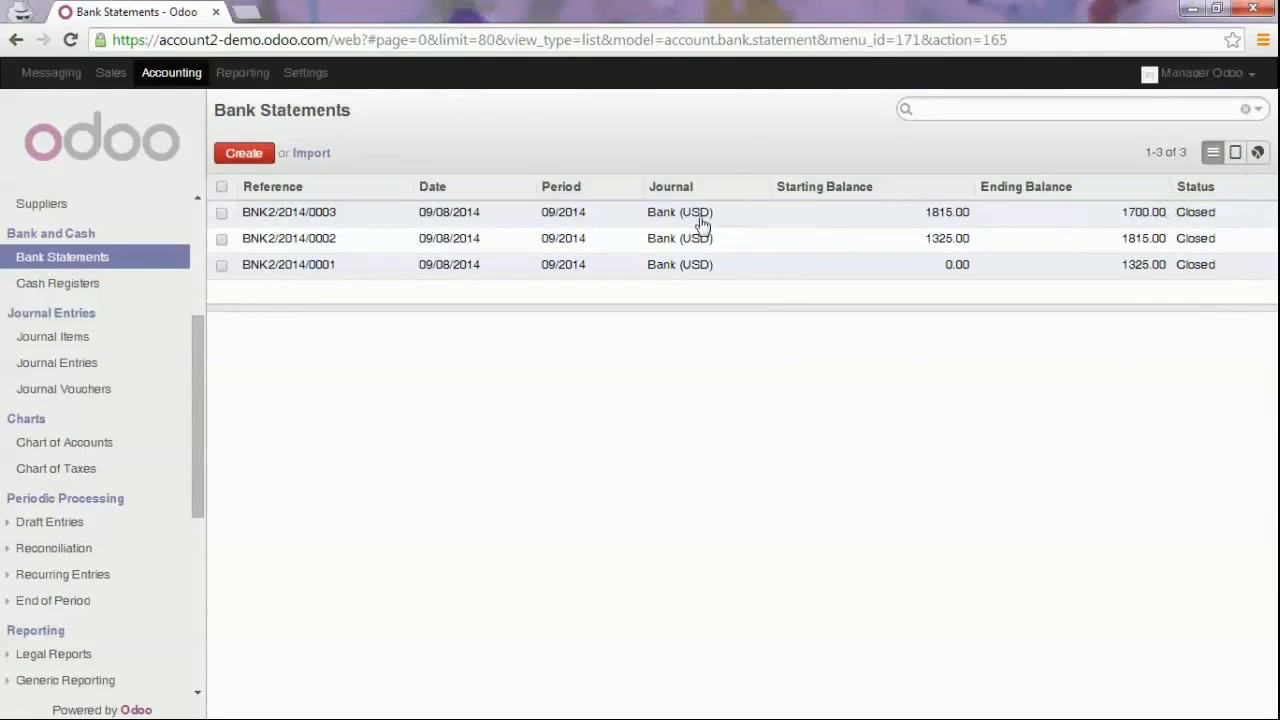
click(701, 218)
click(1070, 250)
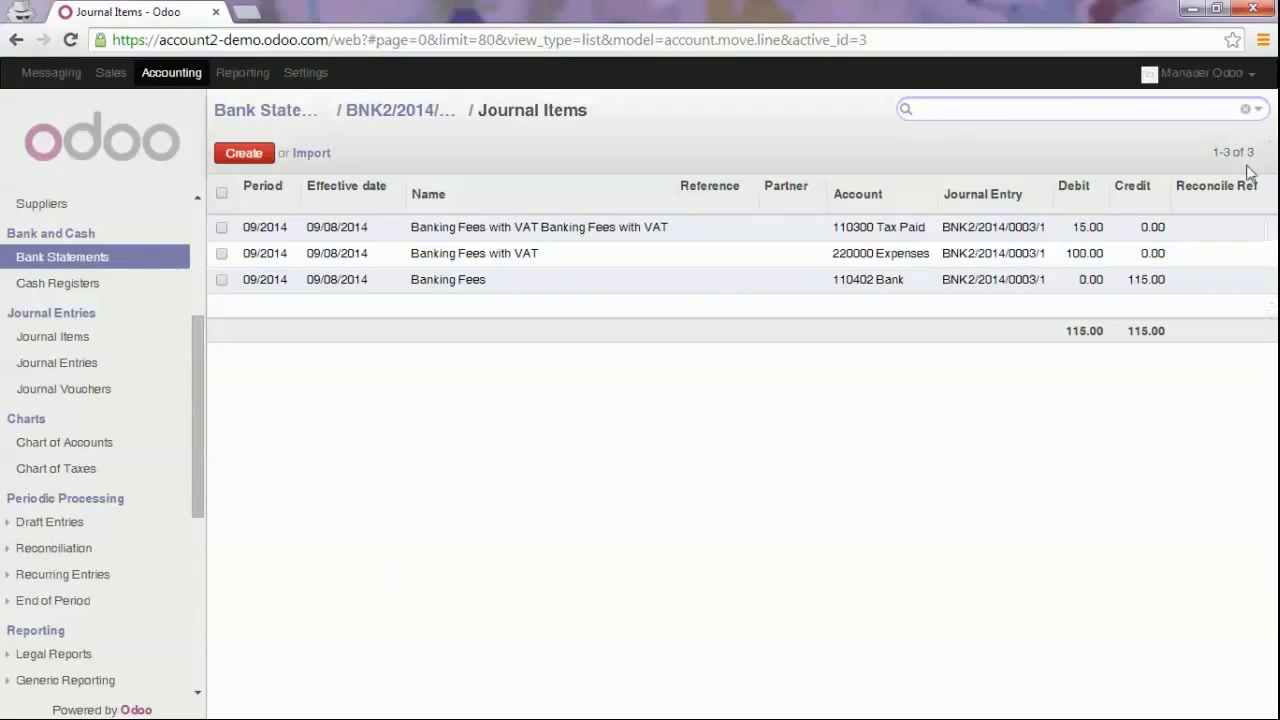
Open the chart of taxes for period 09/2014 with all posted entries and view the entries behind Tax Paid Rate O (Out of scope).
click(52, 478)
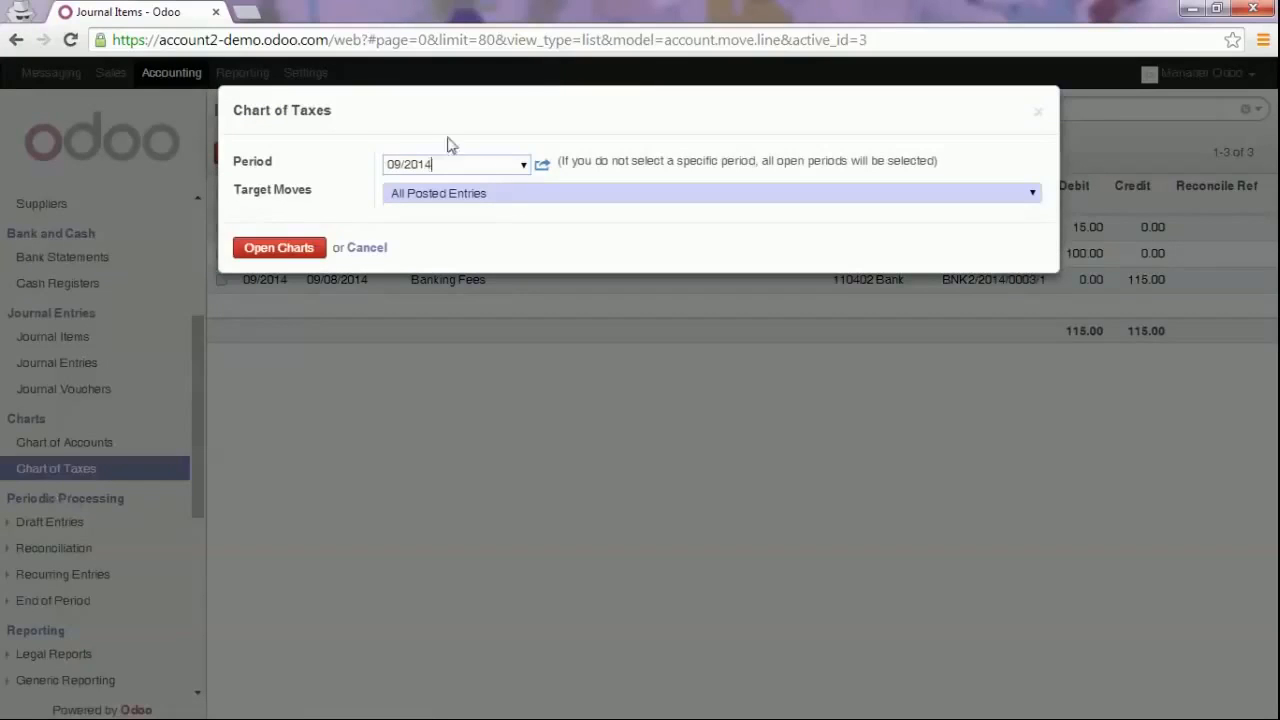
click(283, 256)
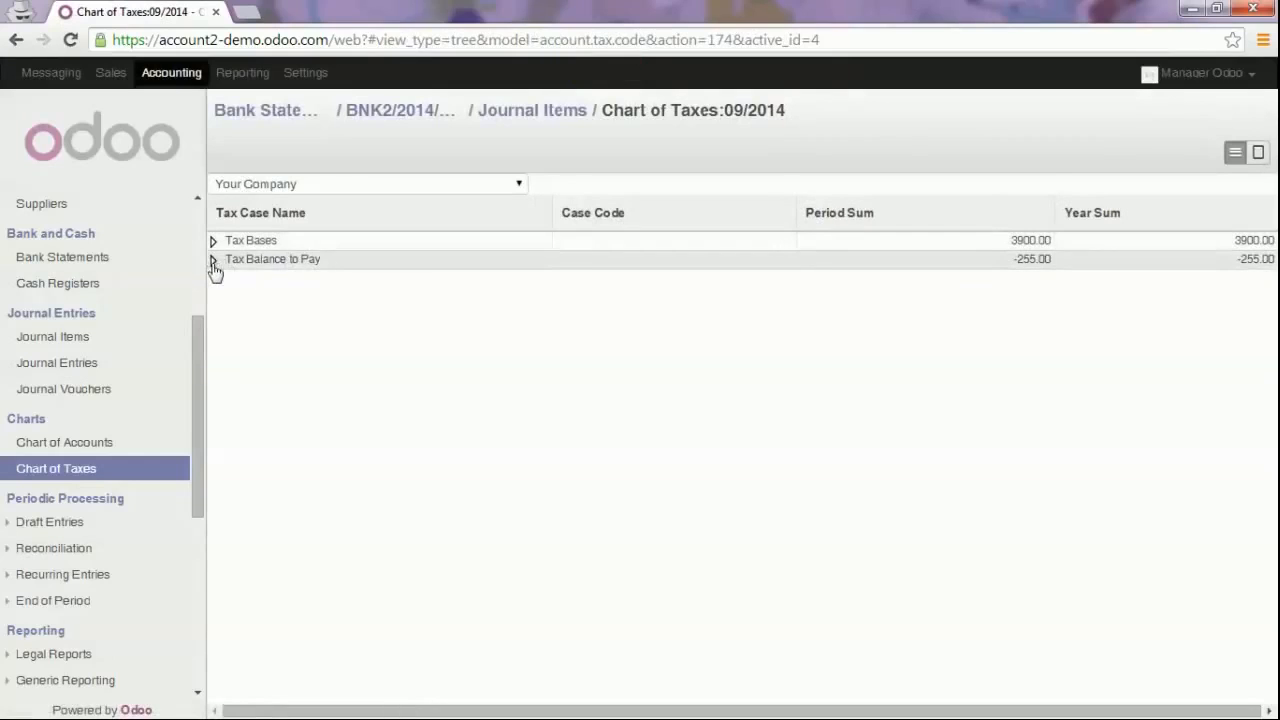
click(215, 262)
click(231, 299)
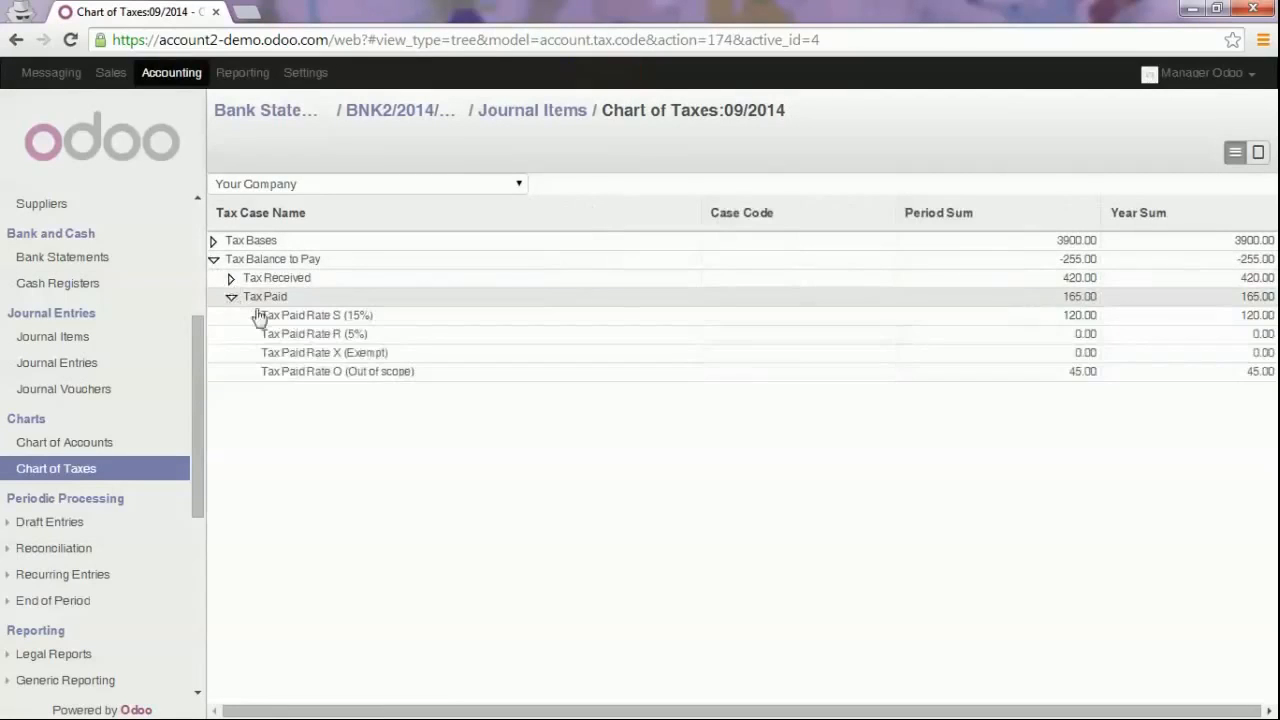
click(322, 378)
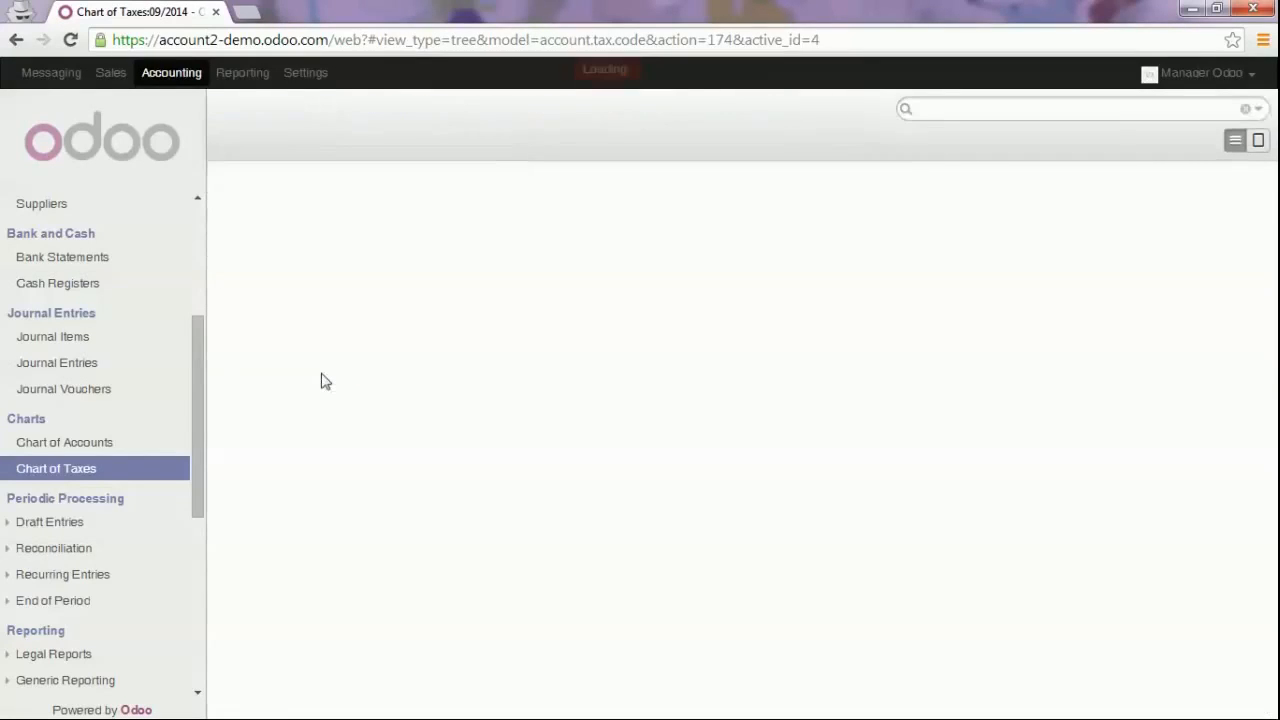